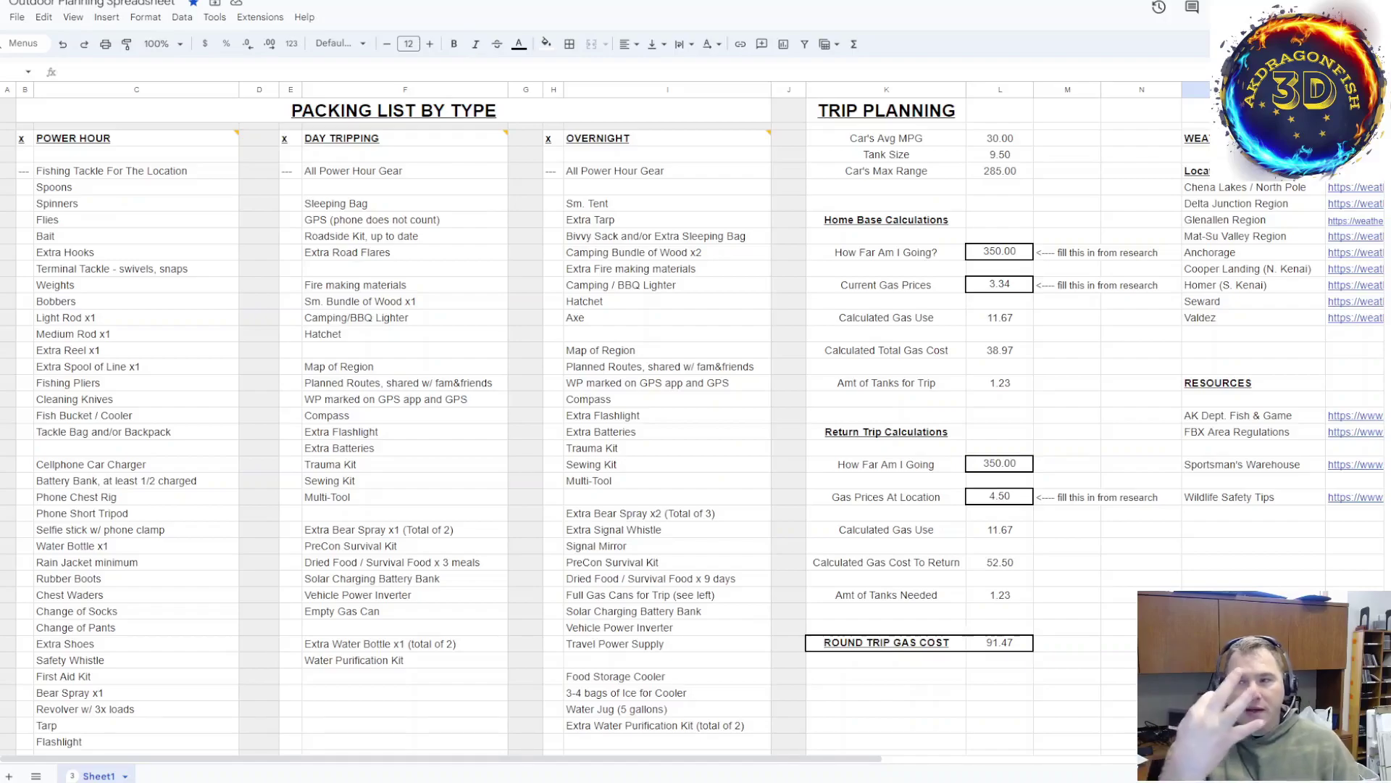
# - Read the notes attached to the Power Hour, Day Tripping and Overnight headings of the packing list
pyautogui.moveTo(183, 144)
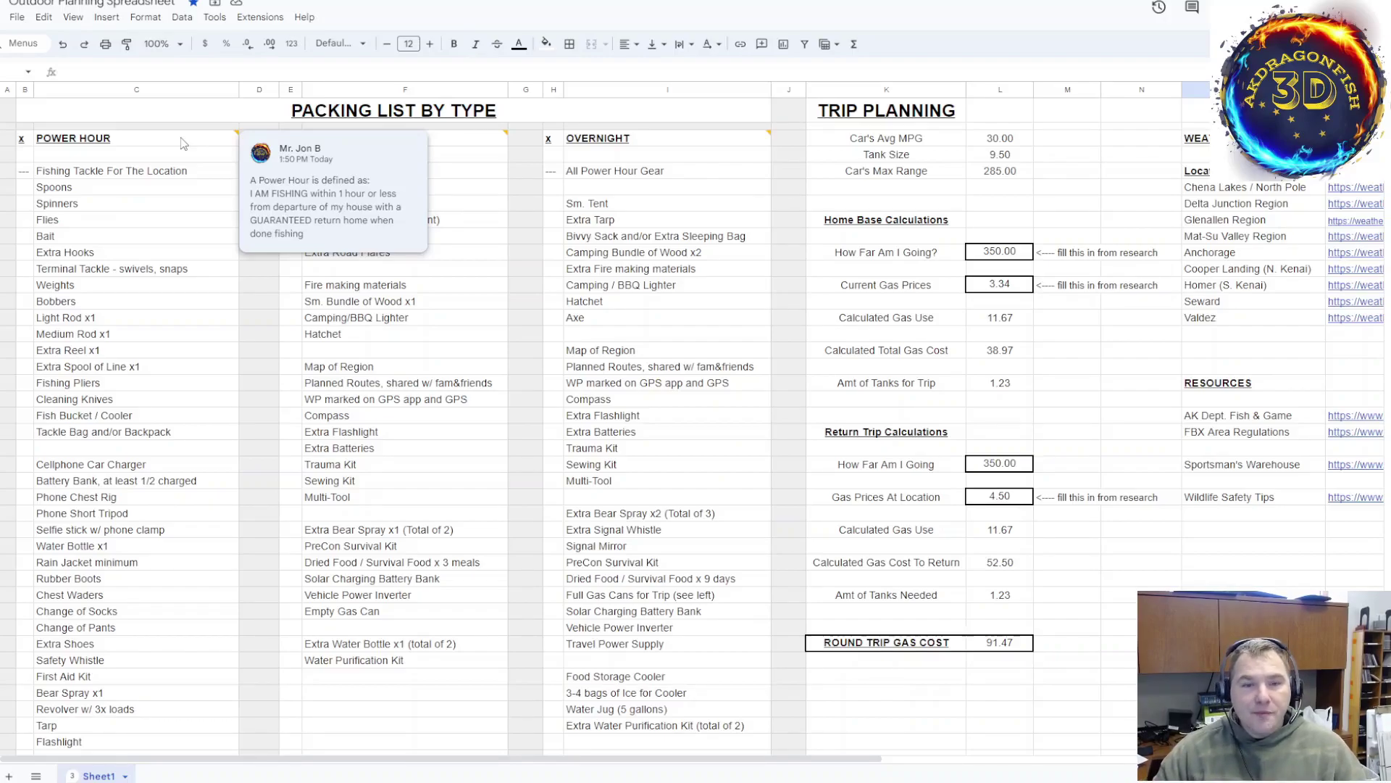
pyautogui.moveTo(465, 145)
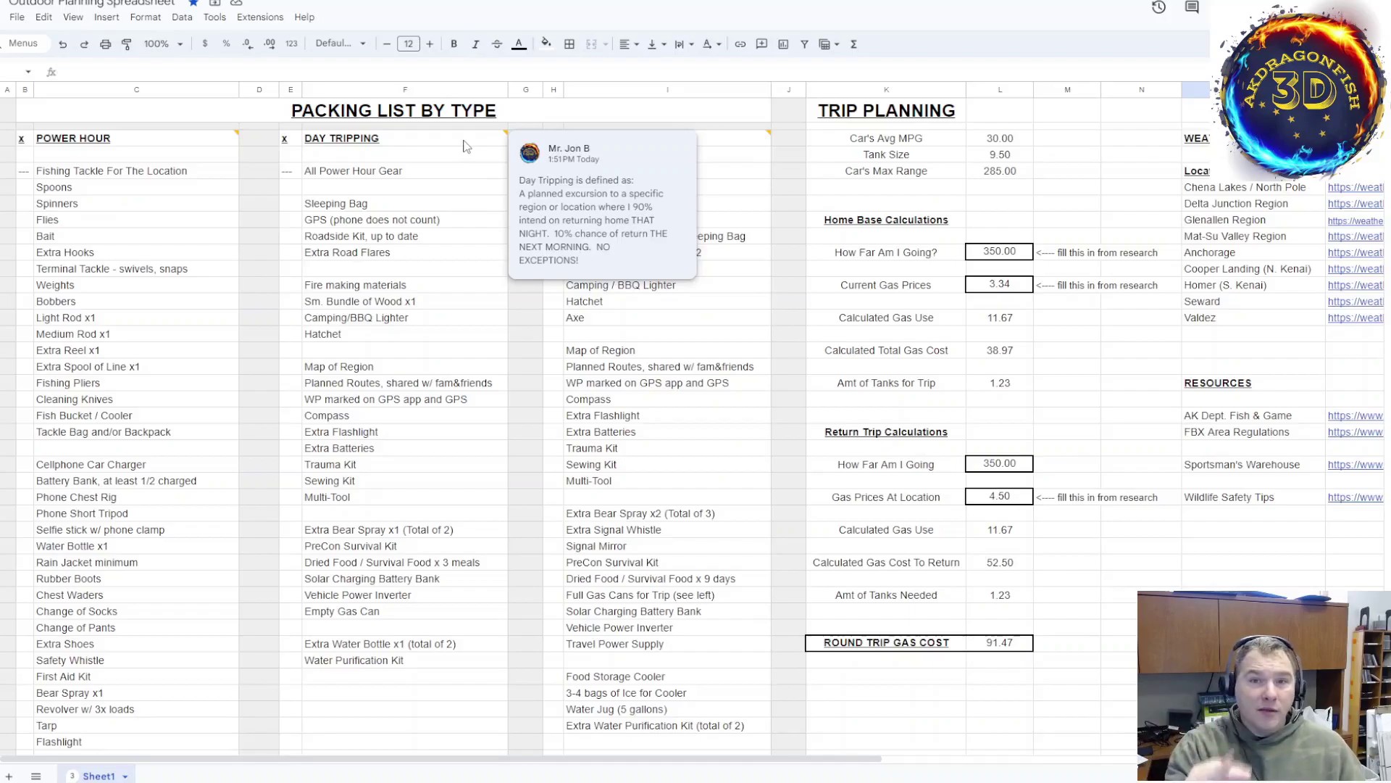
pyautogui.moveTo(752, 143)
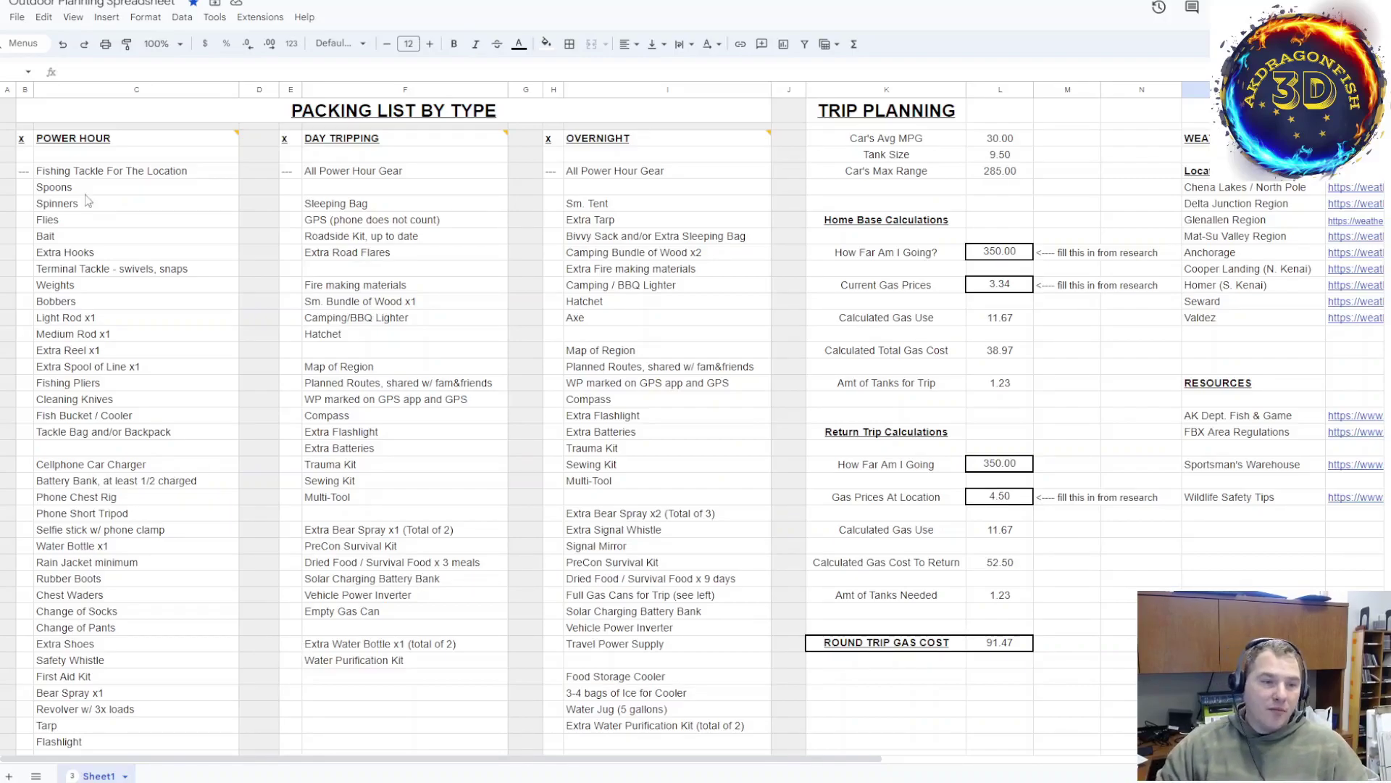
# - Review the Power Hour packing list from the fishing tackle down to the boots, waders and spare clothing
pyautogui.moveTo(88, 171); pyautogui.dragTo(93, 550)
pyautogui.click(95, 467)
pyautogui.moveTo(79, 469); pyautogui.dragTo(87, 613)
pyautogui.click(89, 580)
pyautogui.click(78, 632)
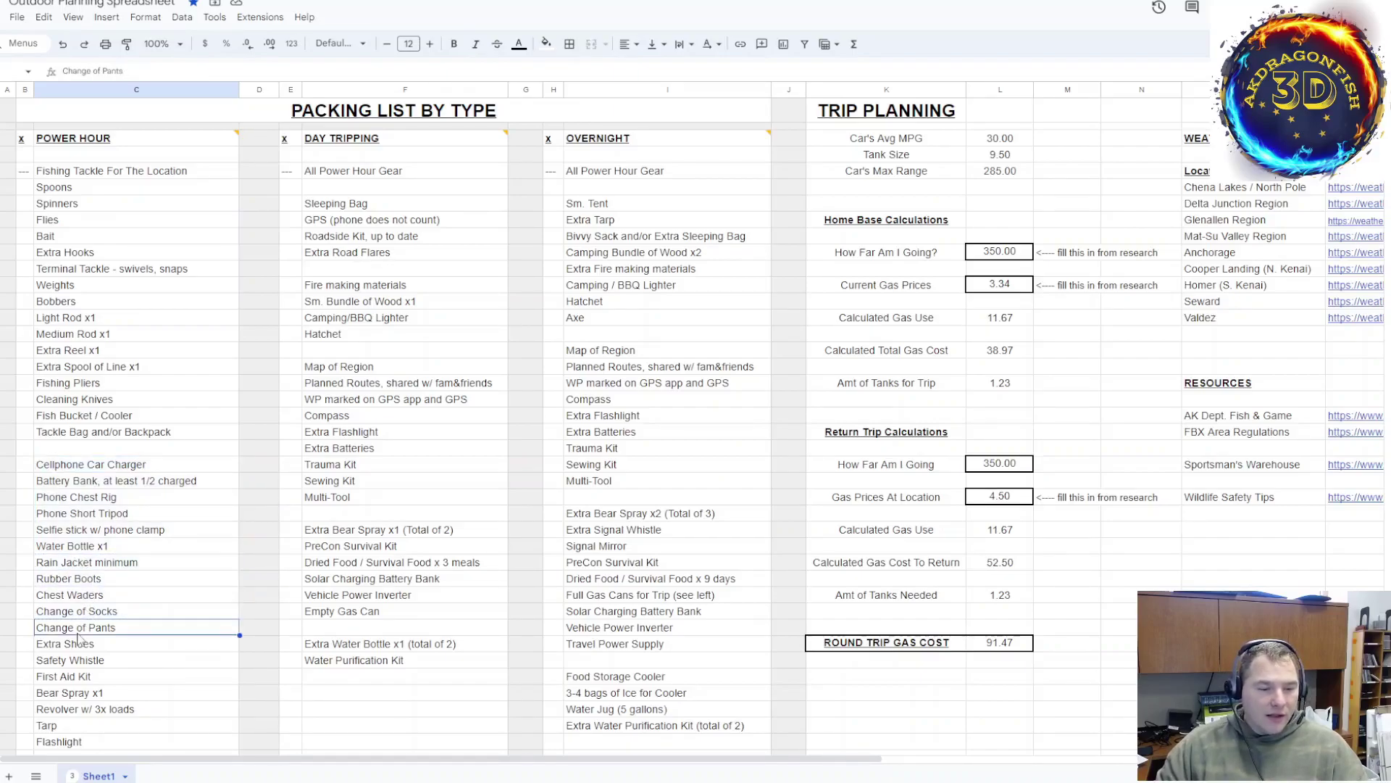
pyautogui.moveTo(91, 561); pyautogui.dragTo(72, 647)
pyautogui.click(85, 616)
pyautogui.click(79, 650)
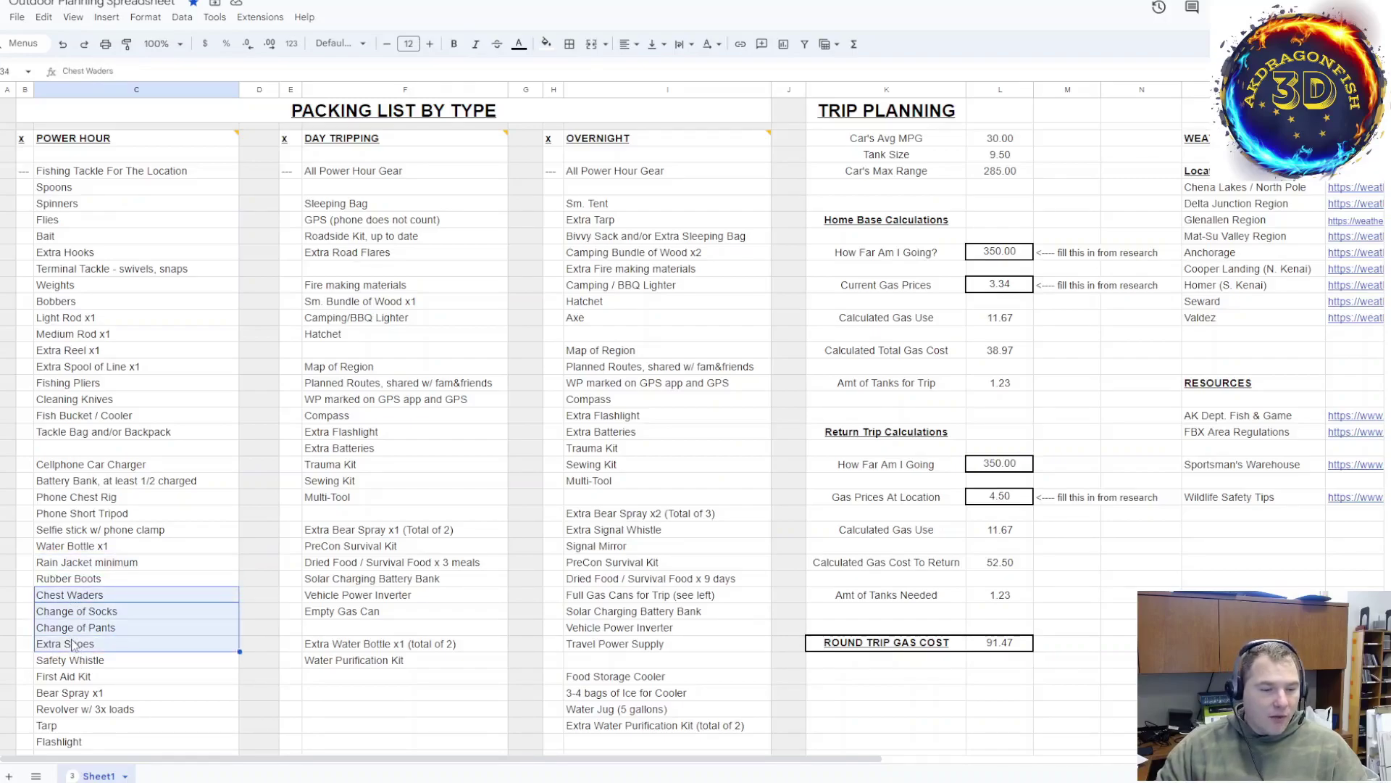
pyautogui.click(72, 581)
pyautogui.click(75, 589)
pyautogui.click(75, 582)
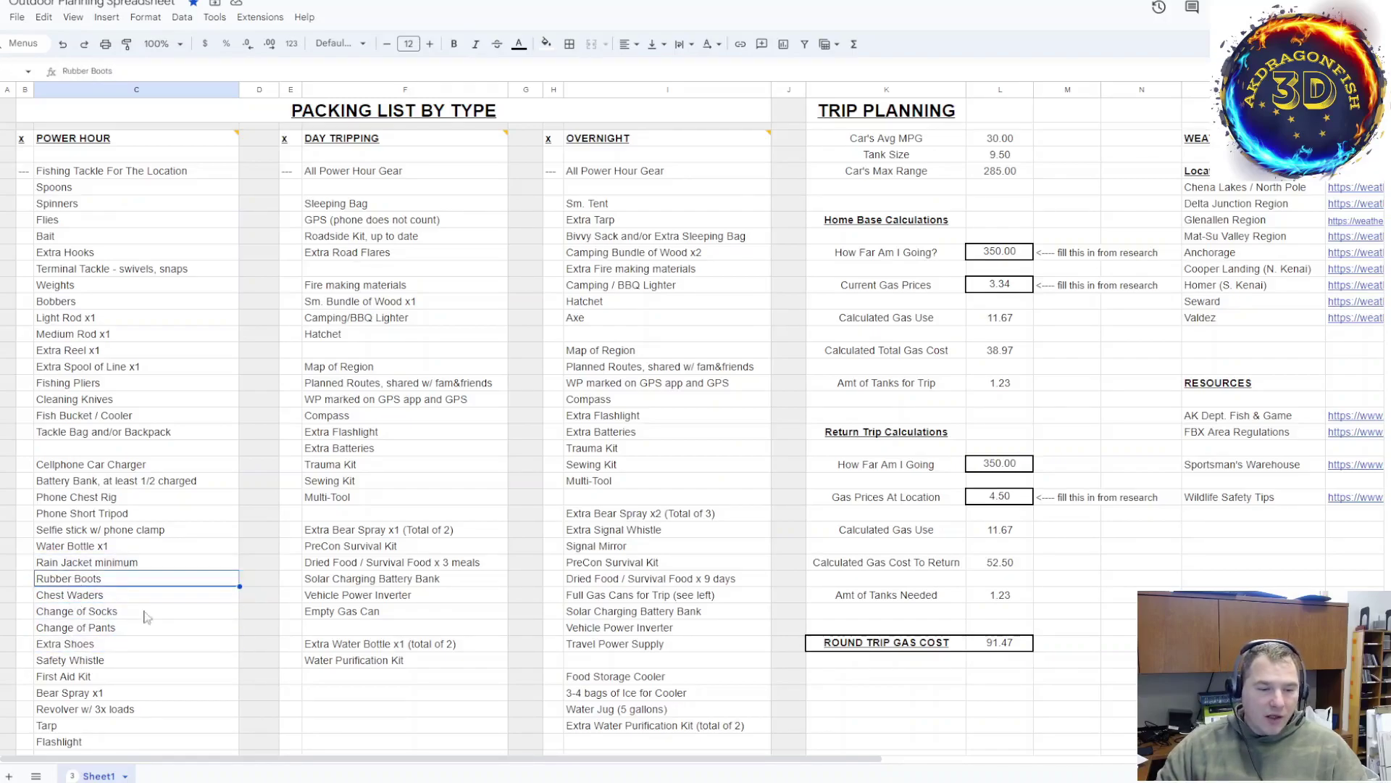
# - Review the Power Hour safety items from Safety Whistle through Flashlight
pyautogui.click(64, 662)
pyautogui.click(75, 680)
pyautogui.click(65, 697)
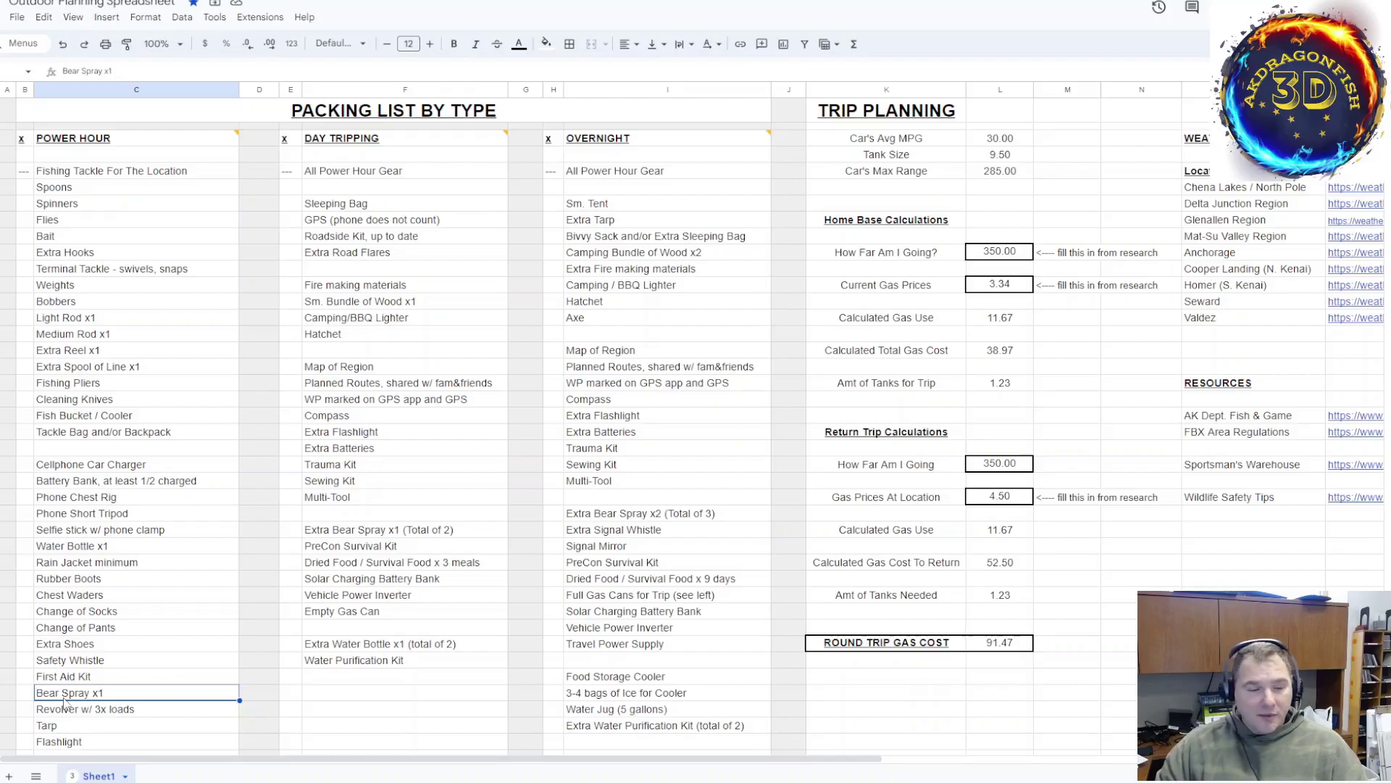
pyautogui.click(79, 712)
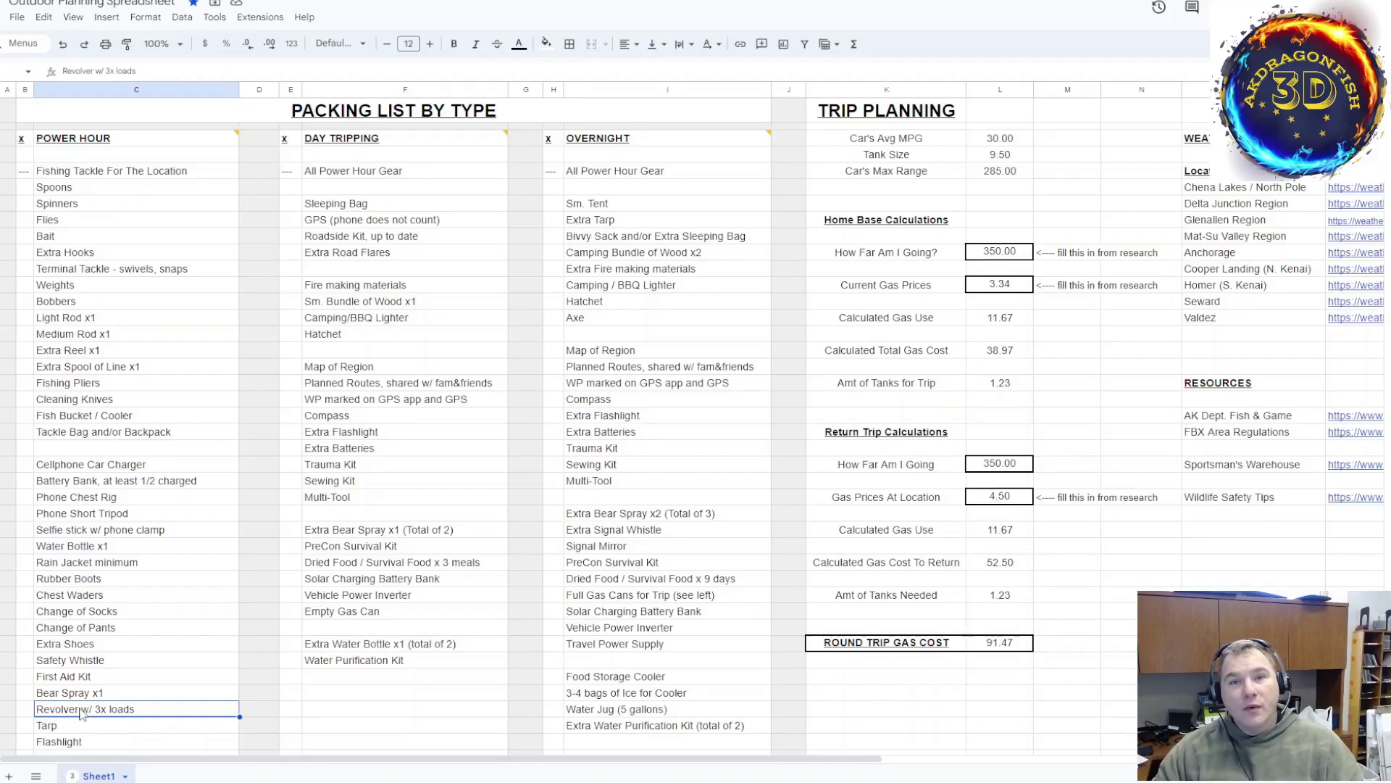
pyautogui.click(109, 726)
pyautogui.click(130, 742)
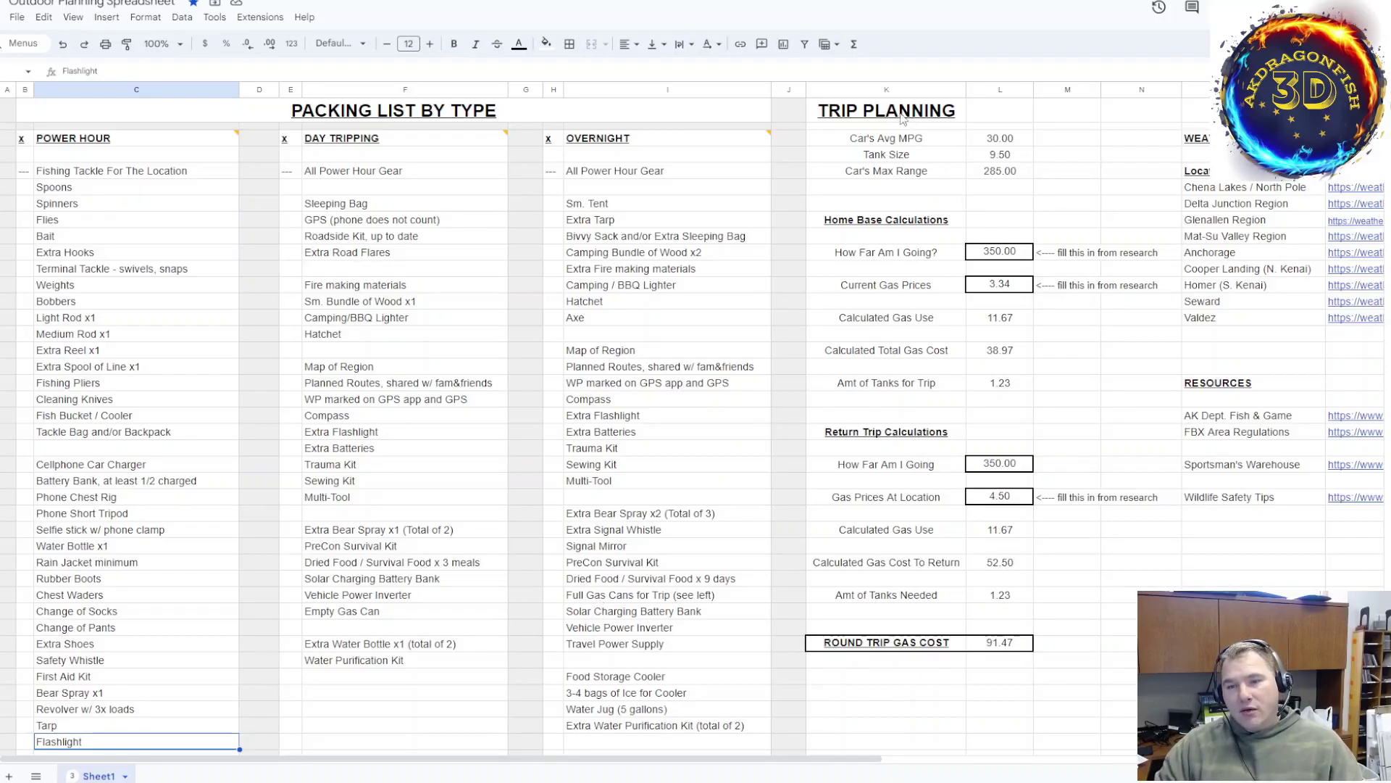
# - Clear the home base distance under Trip Planning and set How Far Am I Going? to 500
pyautogui.moveTo(886, 89); pyautogui.dragTo(1000, 89)
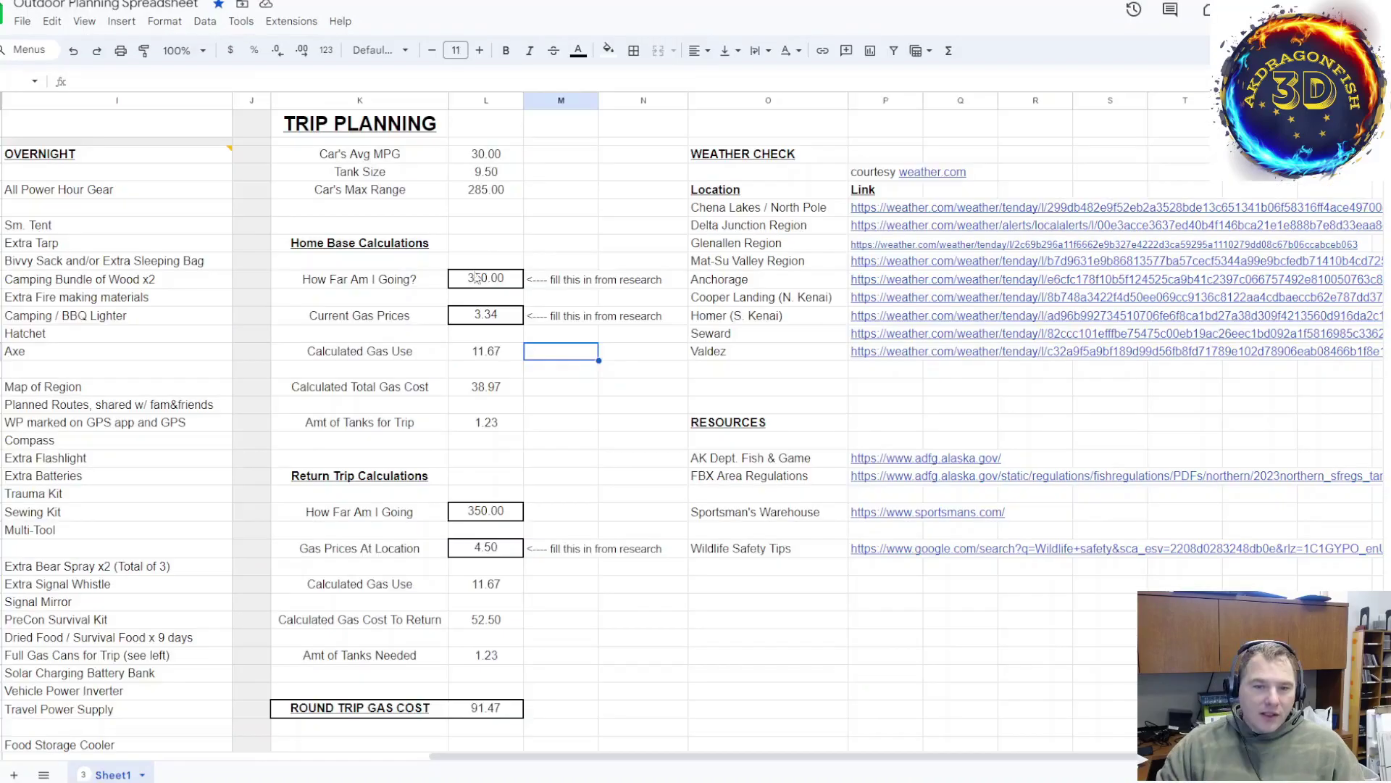
pyautogui.click(486, 279)
pyautogui.press('Delete')
pyautogui.click(485, 546)
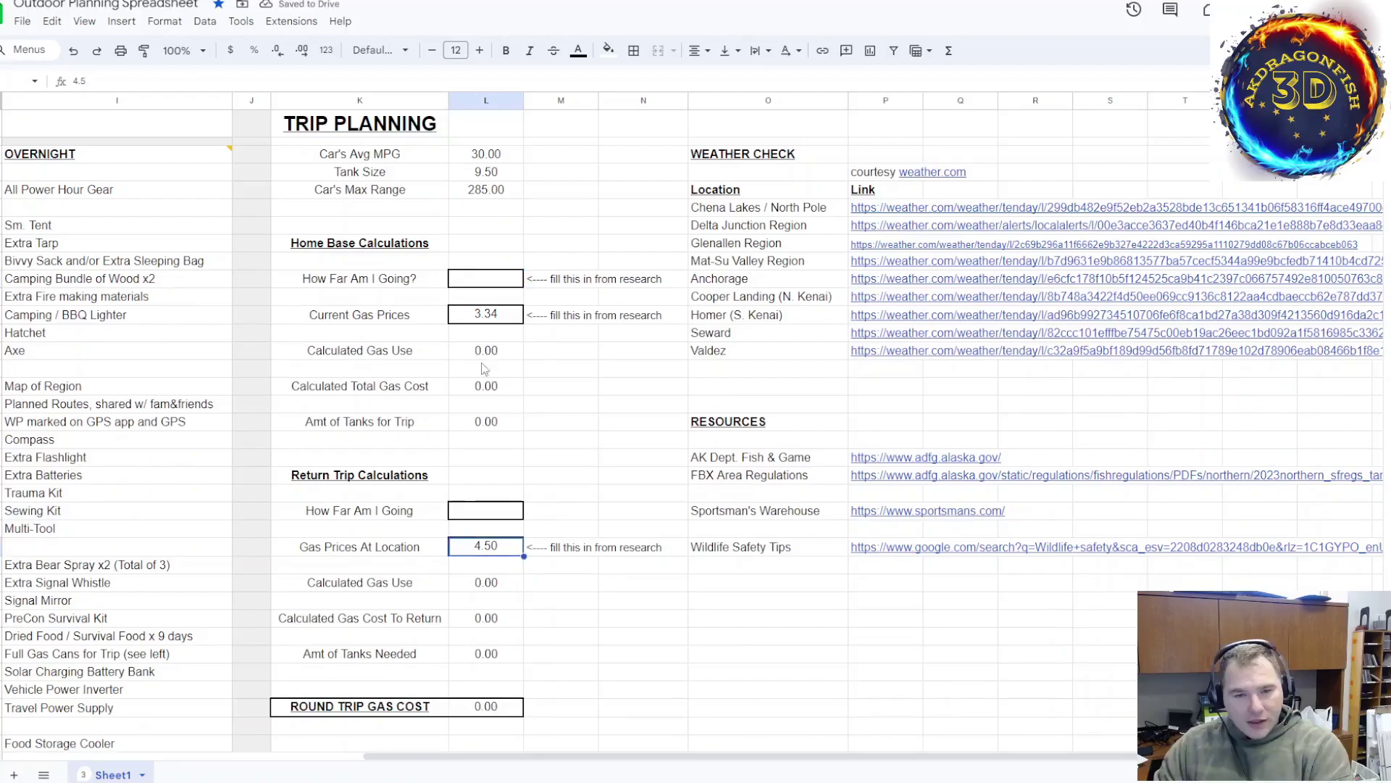
pyautogui.click(503, 317)
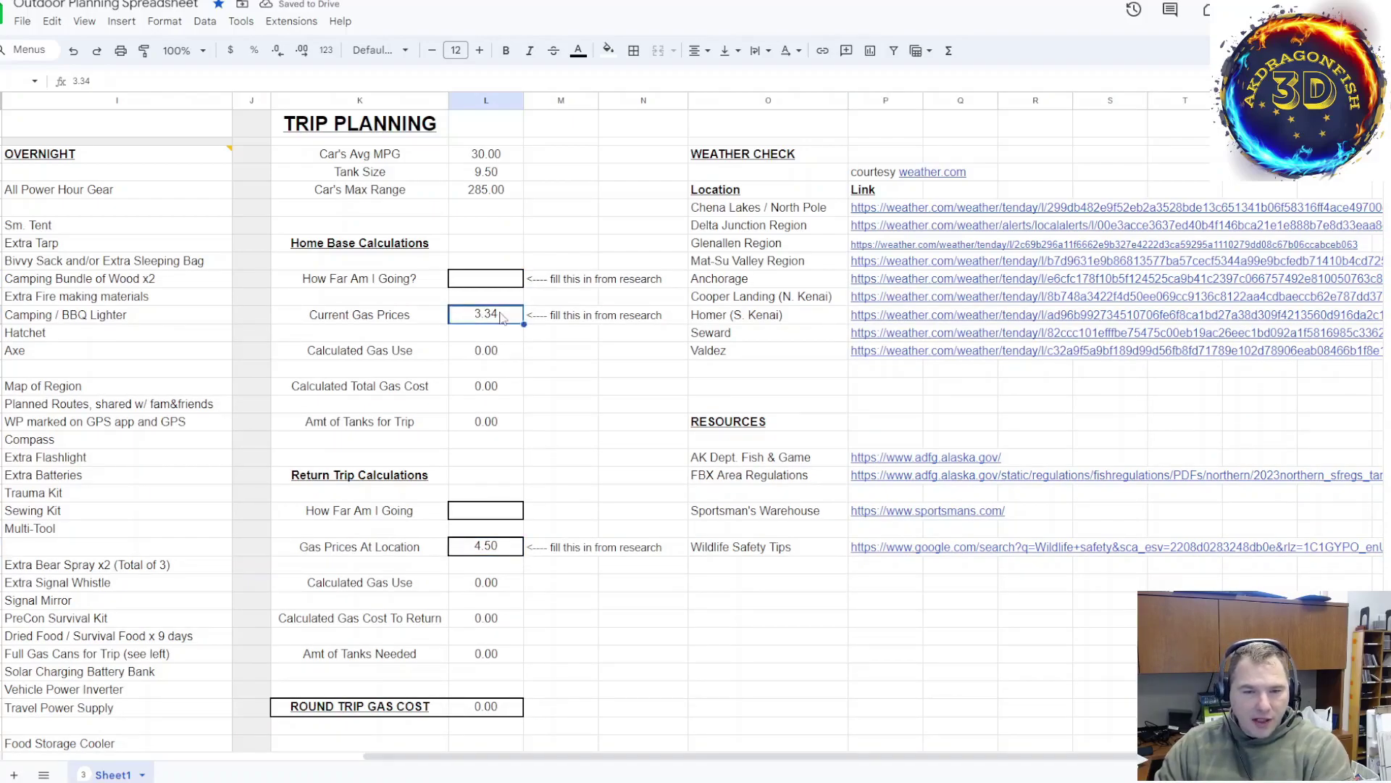
pyautogui.click(509, 547)
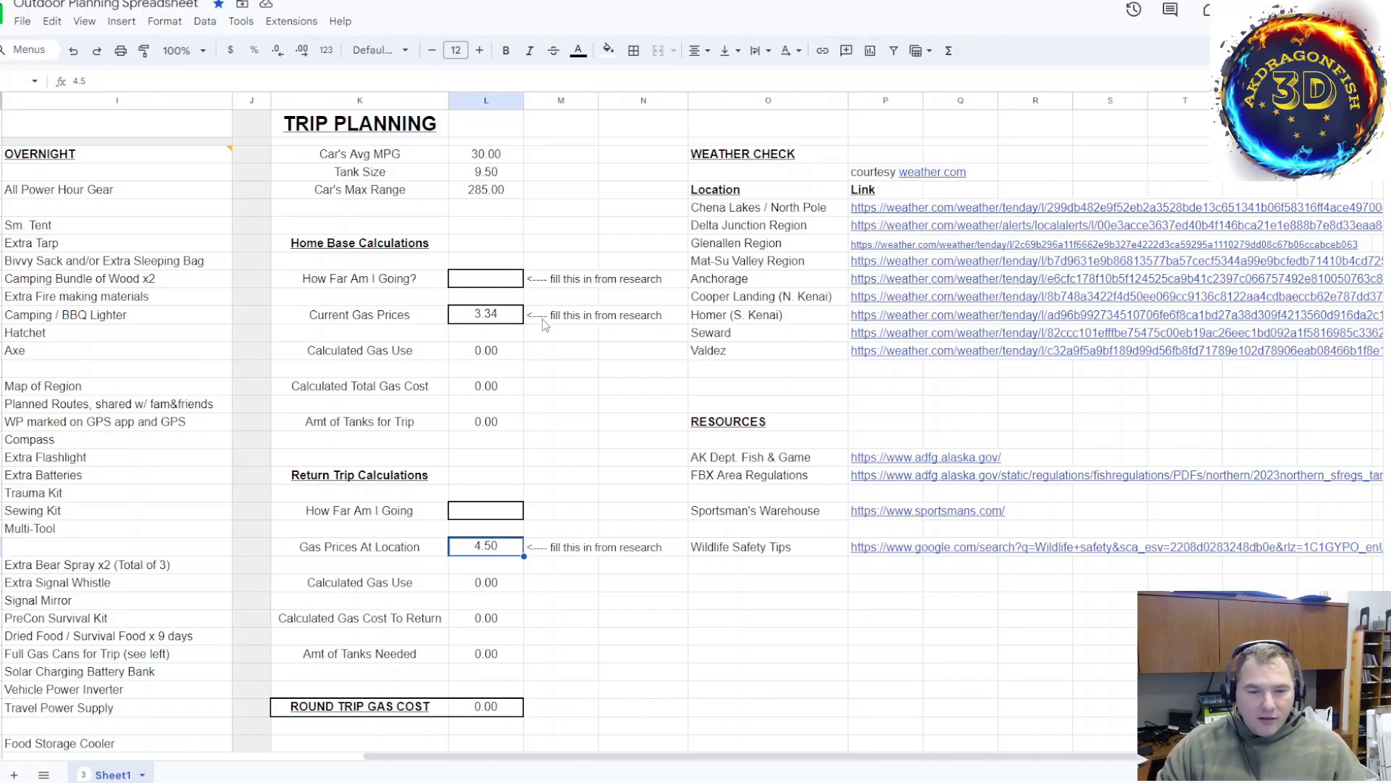
pyautogui.click(484, 283)
pyautogui.write('500')
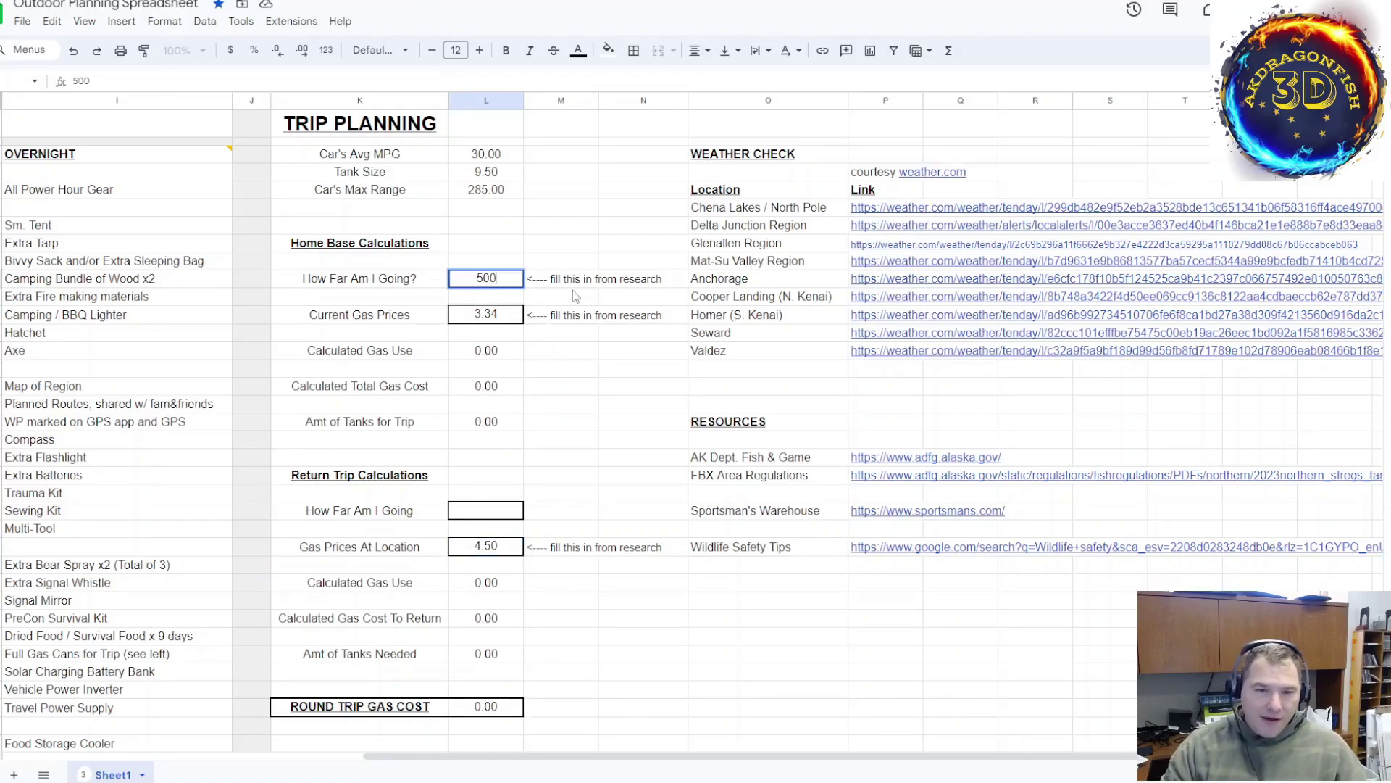
pyautogui.click(564, 237)
# - Examine the Round Trip Gas Cost cell and the car's average MPG, tank size and maximum range
pyautogui.click(508, 713)
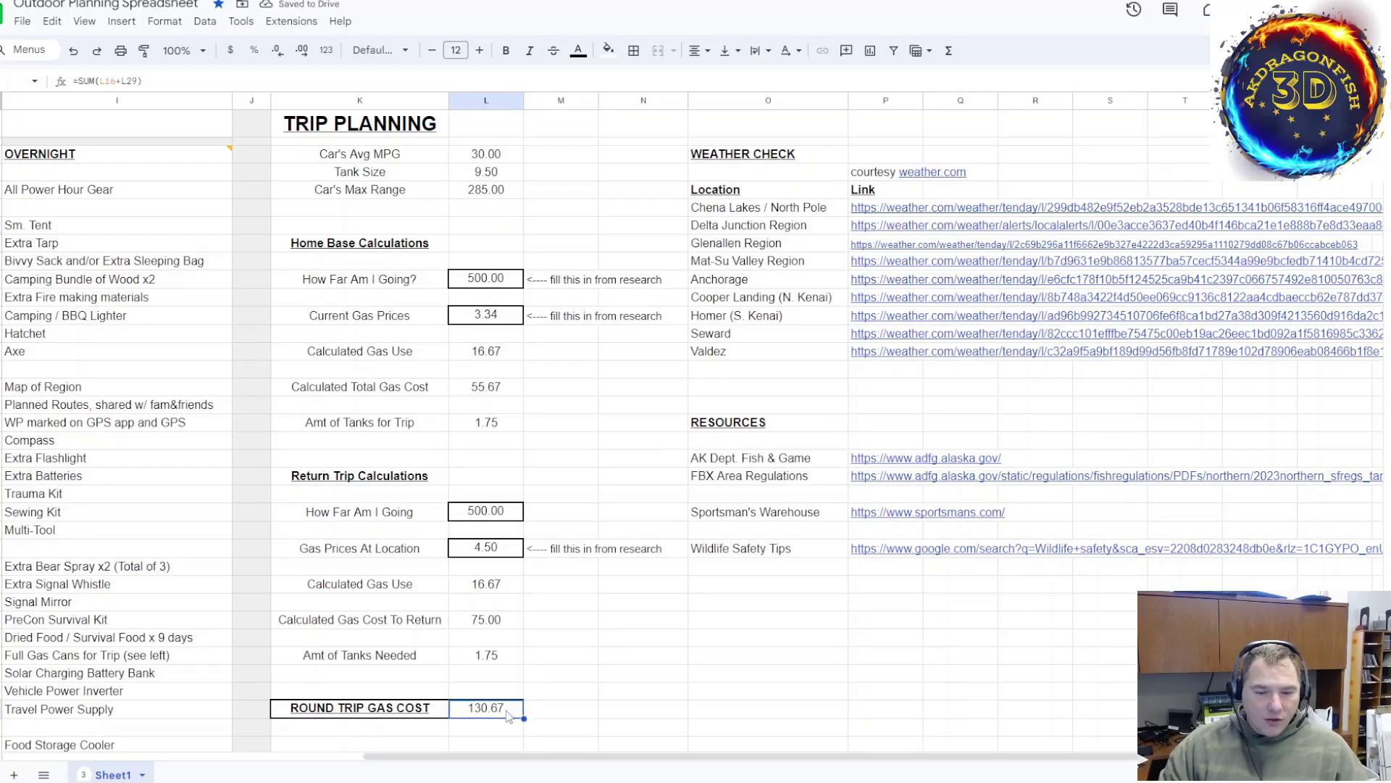
pyautogui.click(487, 161)
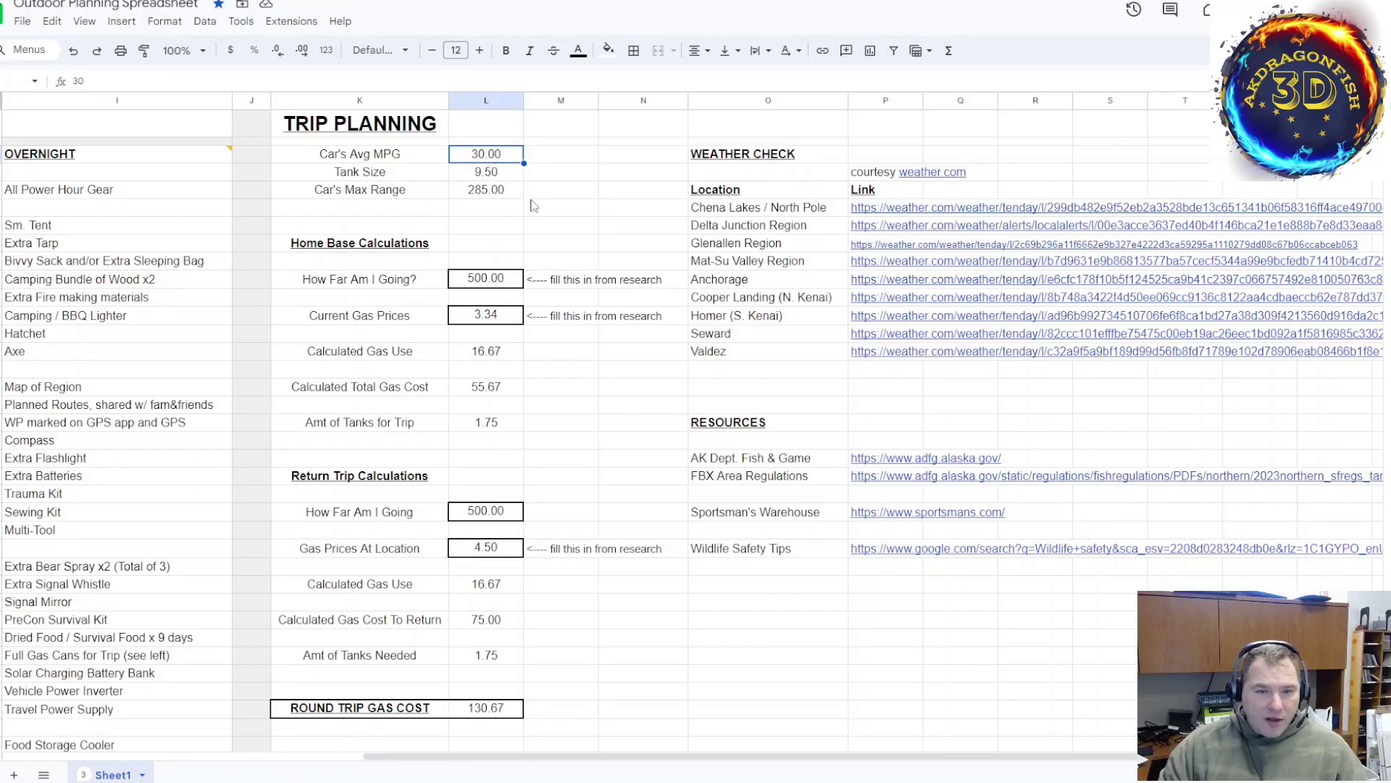
pyautogui.click(508, 177)
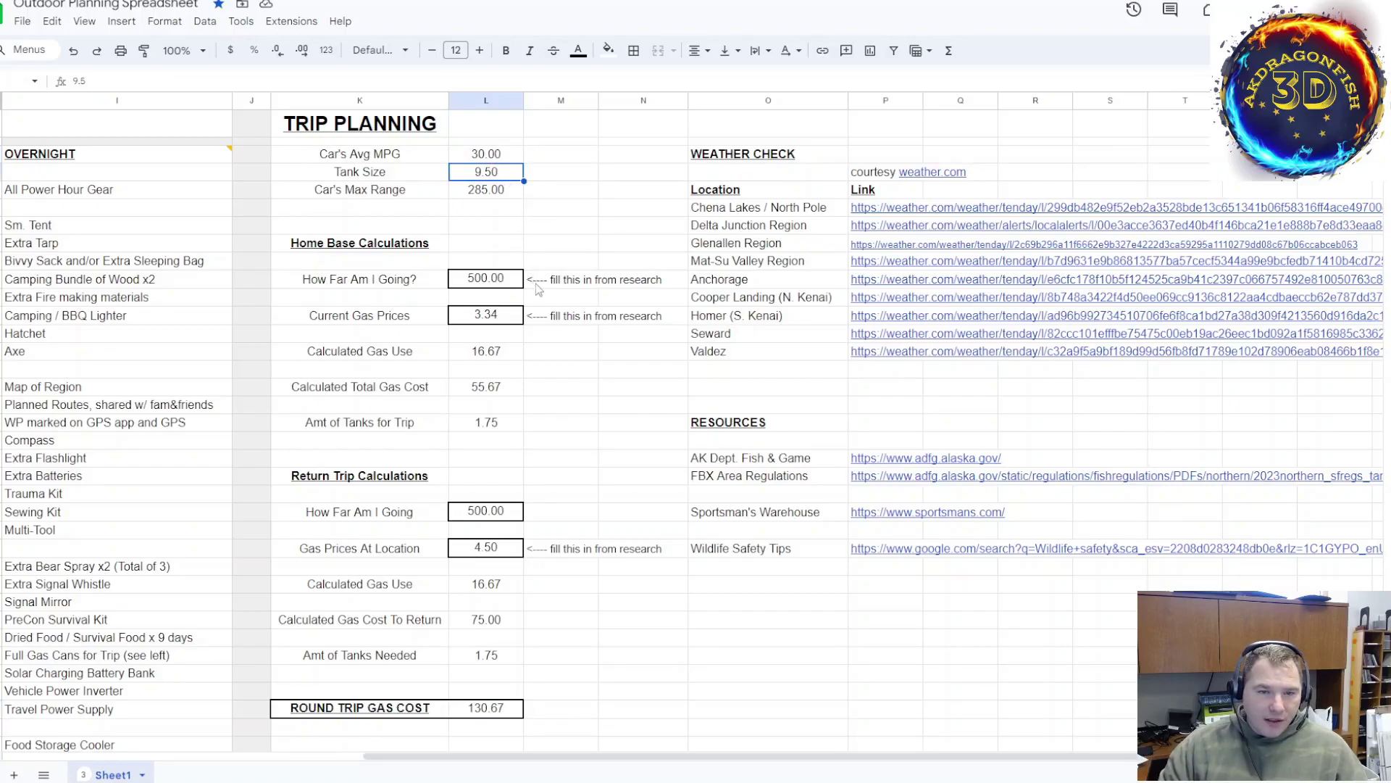
pyautogui.moveTo(485, 153); pyautogui.dragTo(490, 204)
pyautogui.moveTo(487, 155); pyautogui.dragTo(490, 190)
pyautogui.click(493, 155)
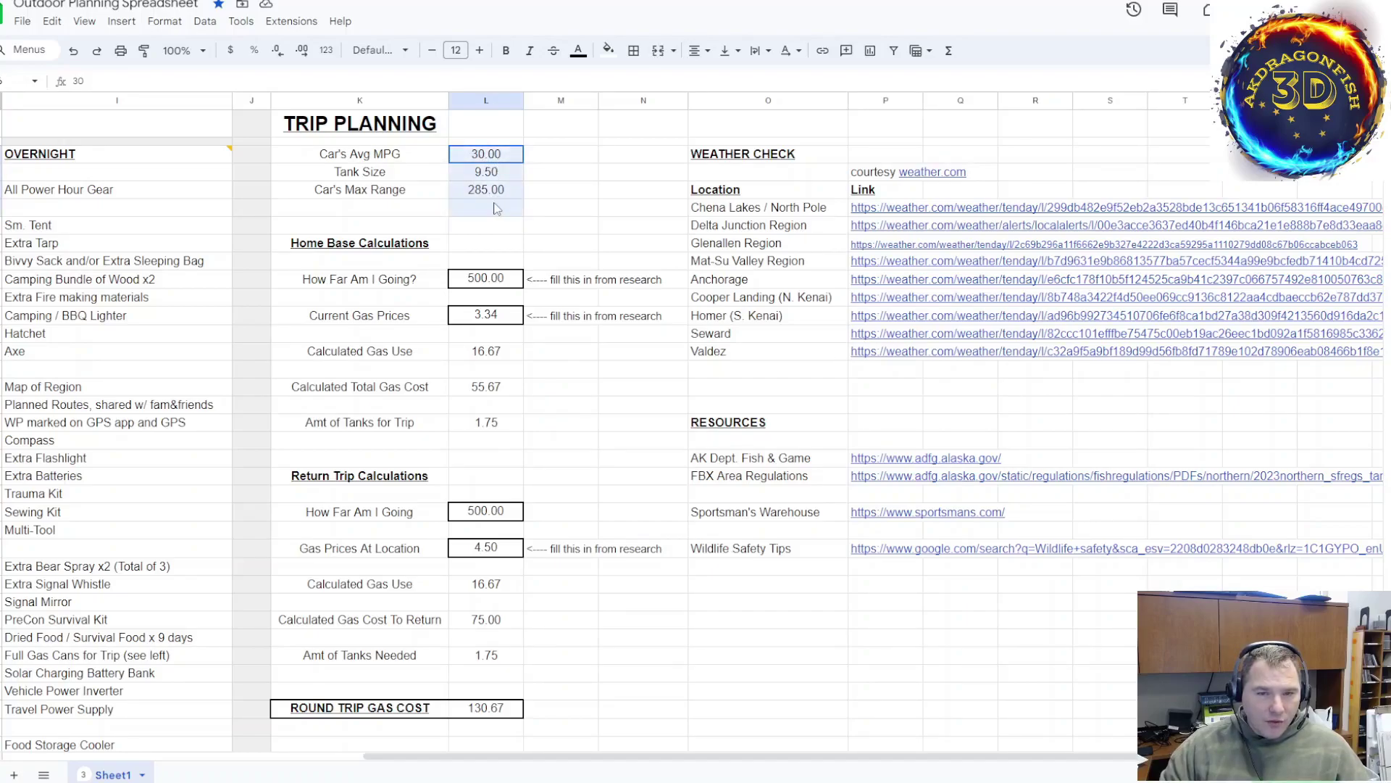
# - Try a car average of 40 MPG with a tank size of 12.5, and undo both changes
pyautogui.click(560, 191)
pyautogui.click(480, 155)
pyautogui.write('40')
pyautogui.press('Return')
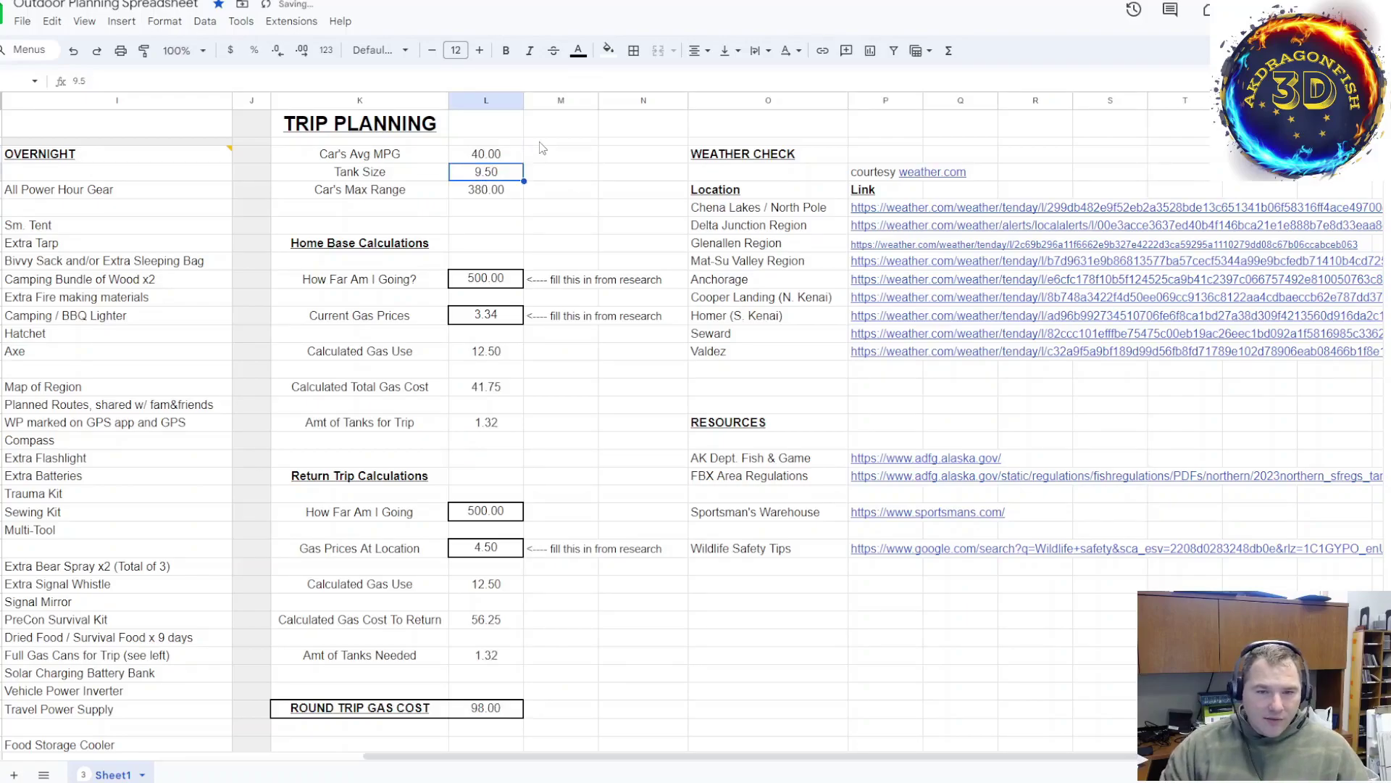
pyautogui.write('12')
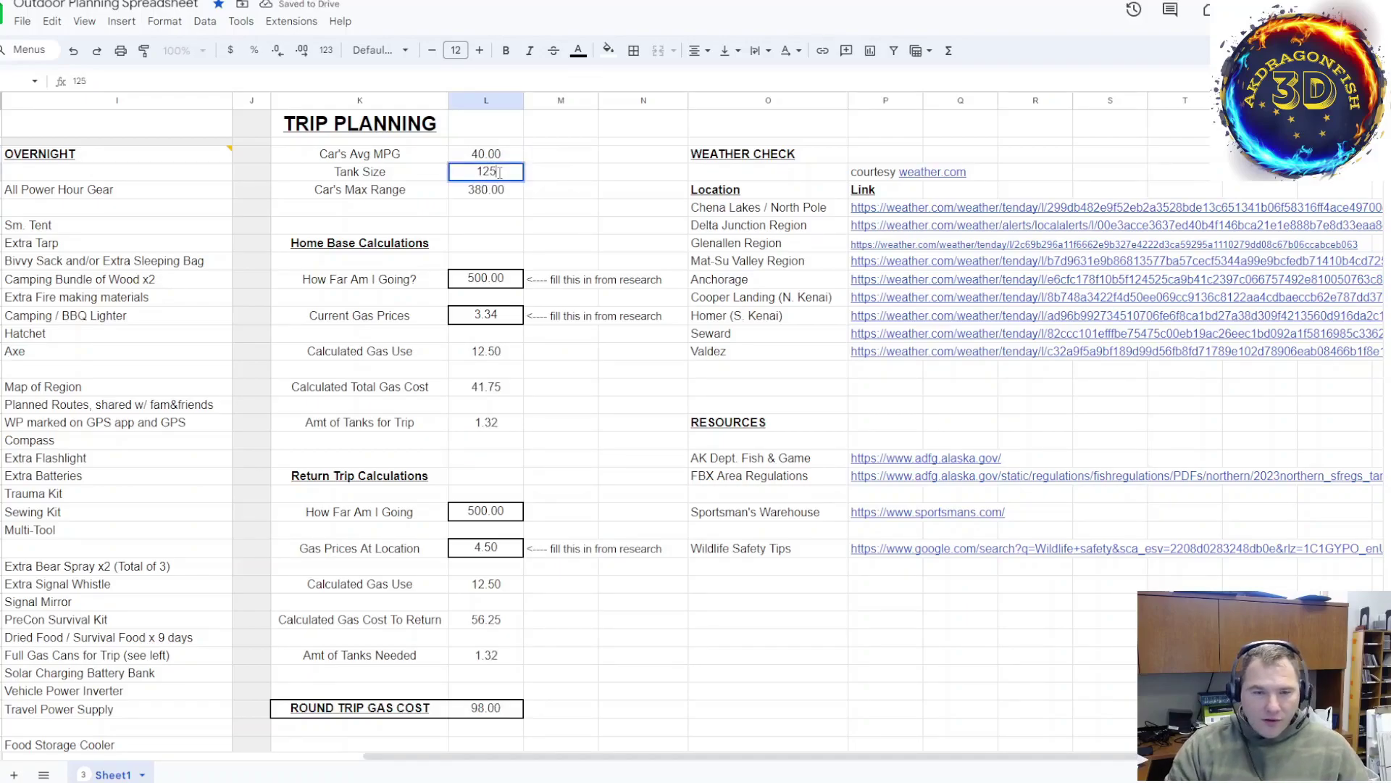
pyautogui.write('.5')
pyautogui.press('Return')
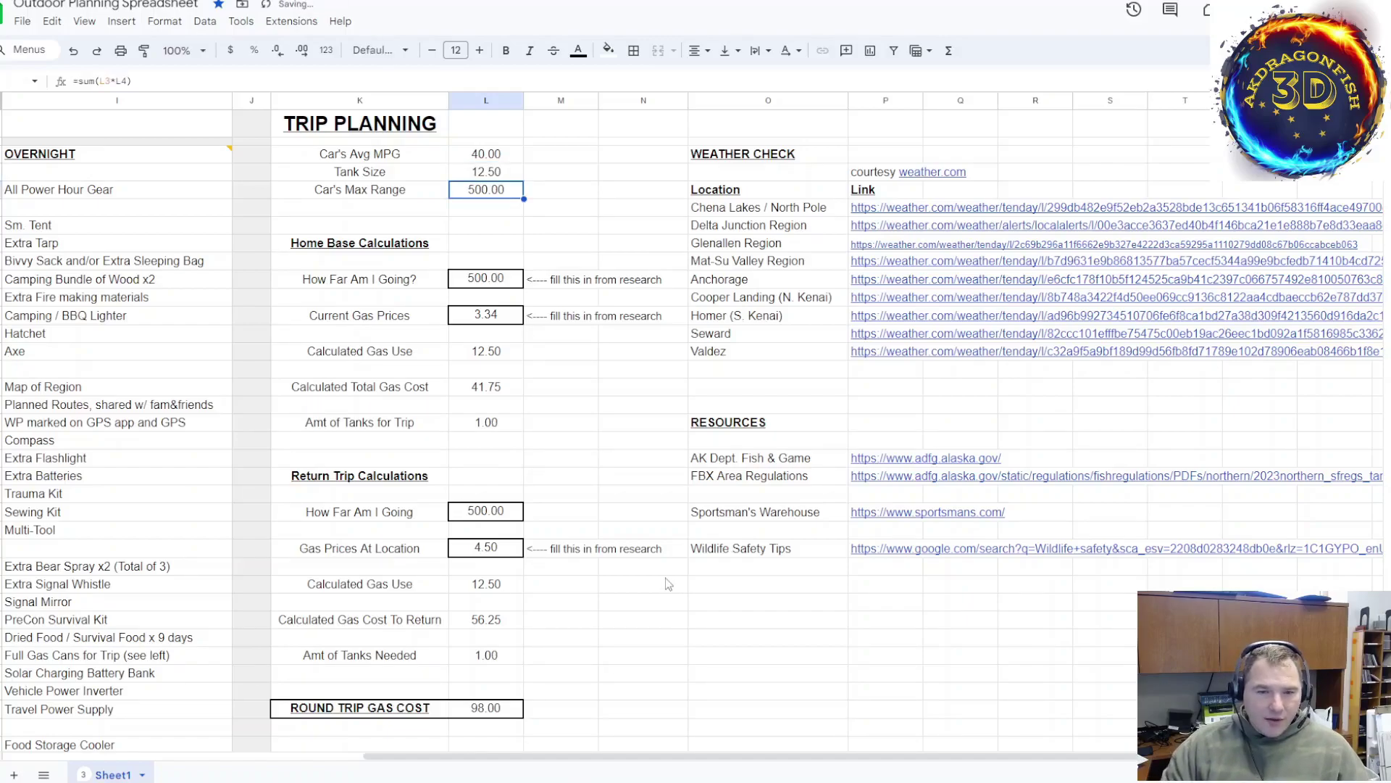
pyautogui.hotkey('ctrl', 'z')
pyautogui.hotkey('ctrl', 'z')
# - Examine the home base cells for calculated gas use, total gas cost and amount of tanks for the trip
pyautogui.click(511, 383)
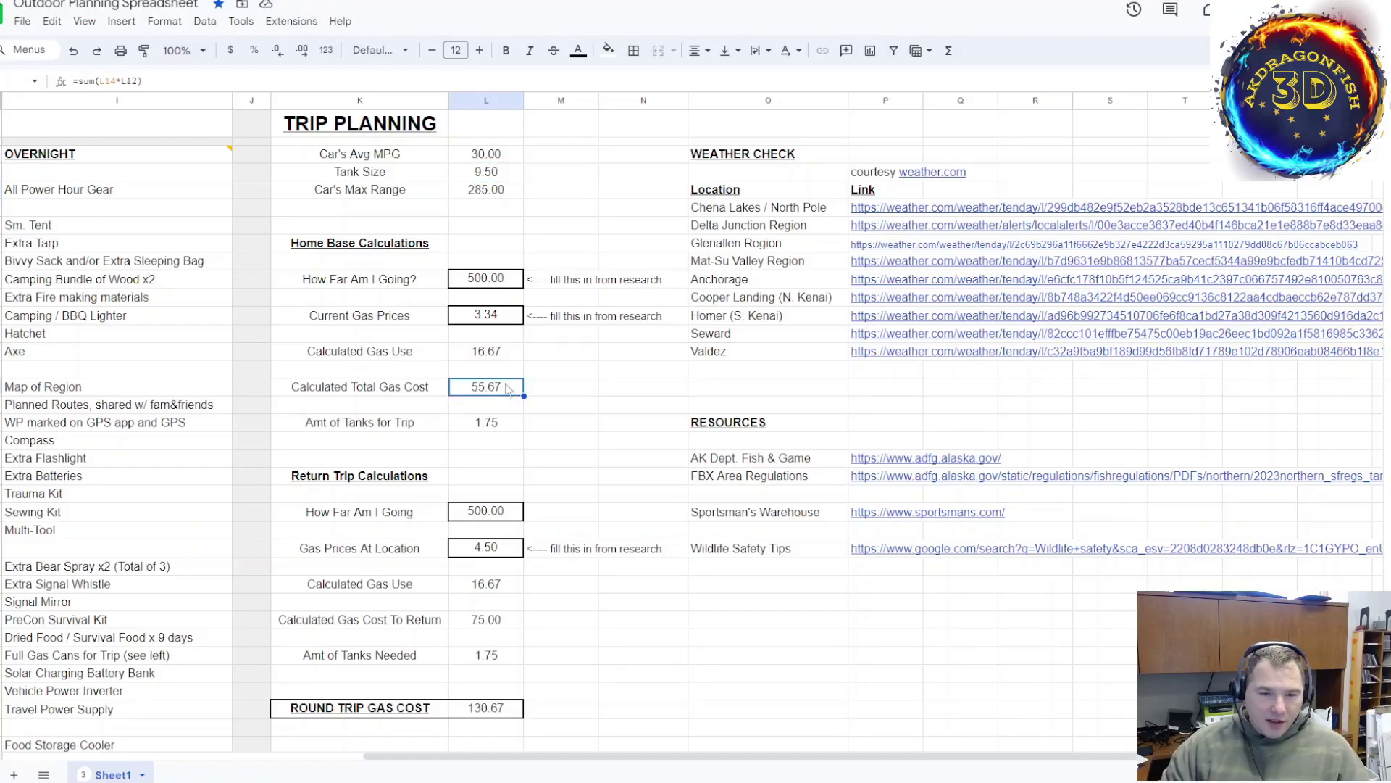
pyautogui.click(486, 424)
pyautogui.click(493, 394)
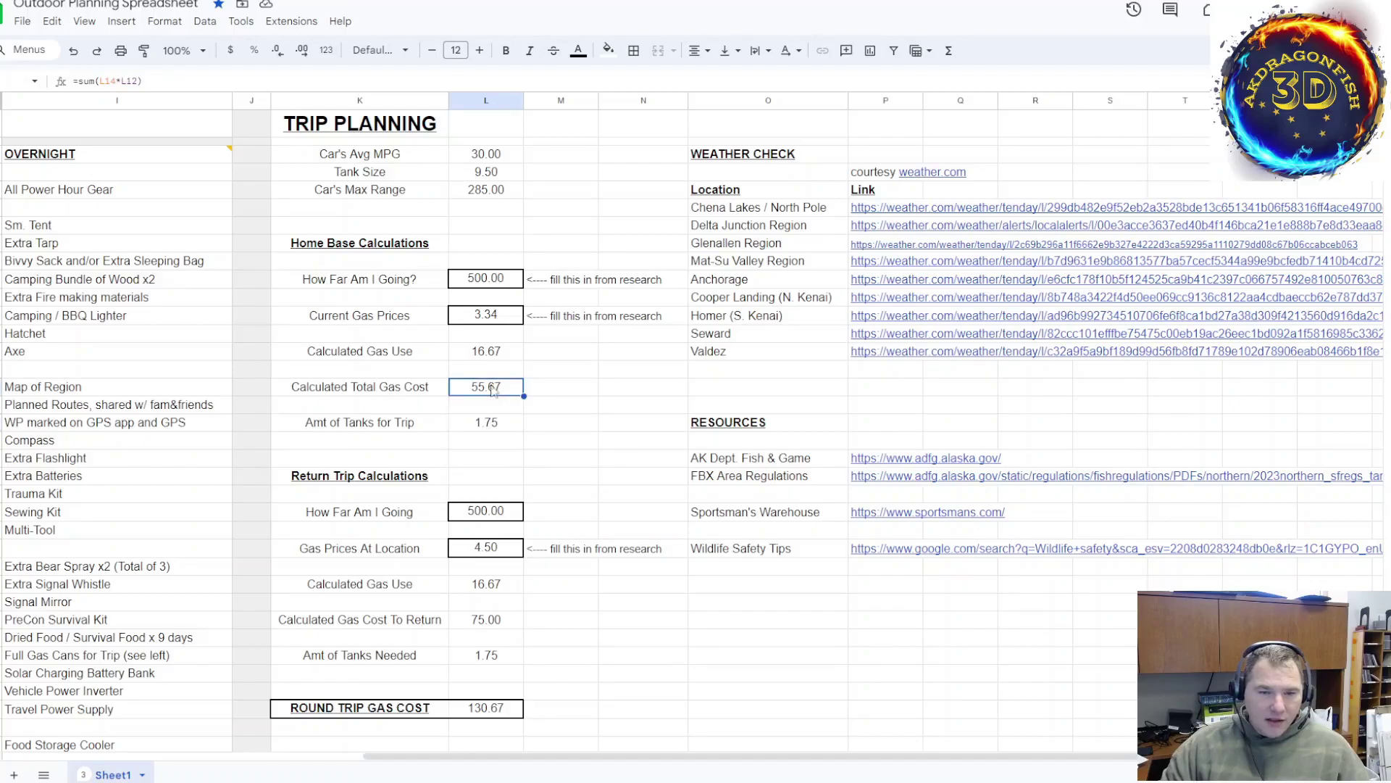
pyautogui.click(487, 355)
pyautogui.click(484, 392)
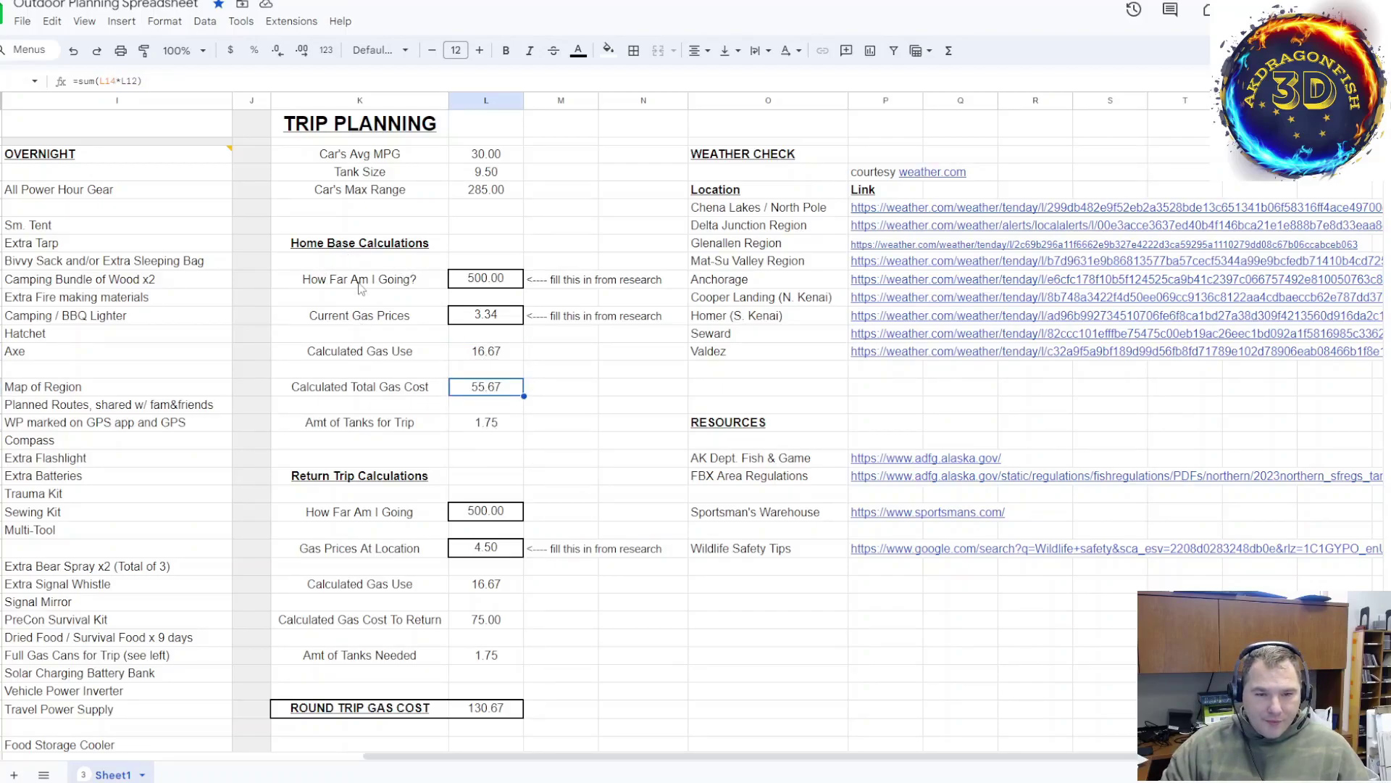
pyautogui.click(348, 426)
pyautogui.moveTo(506, 421); pyautogui.dragTo(511, 424)
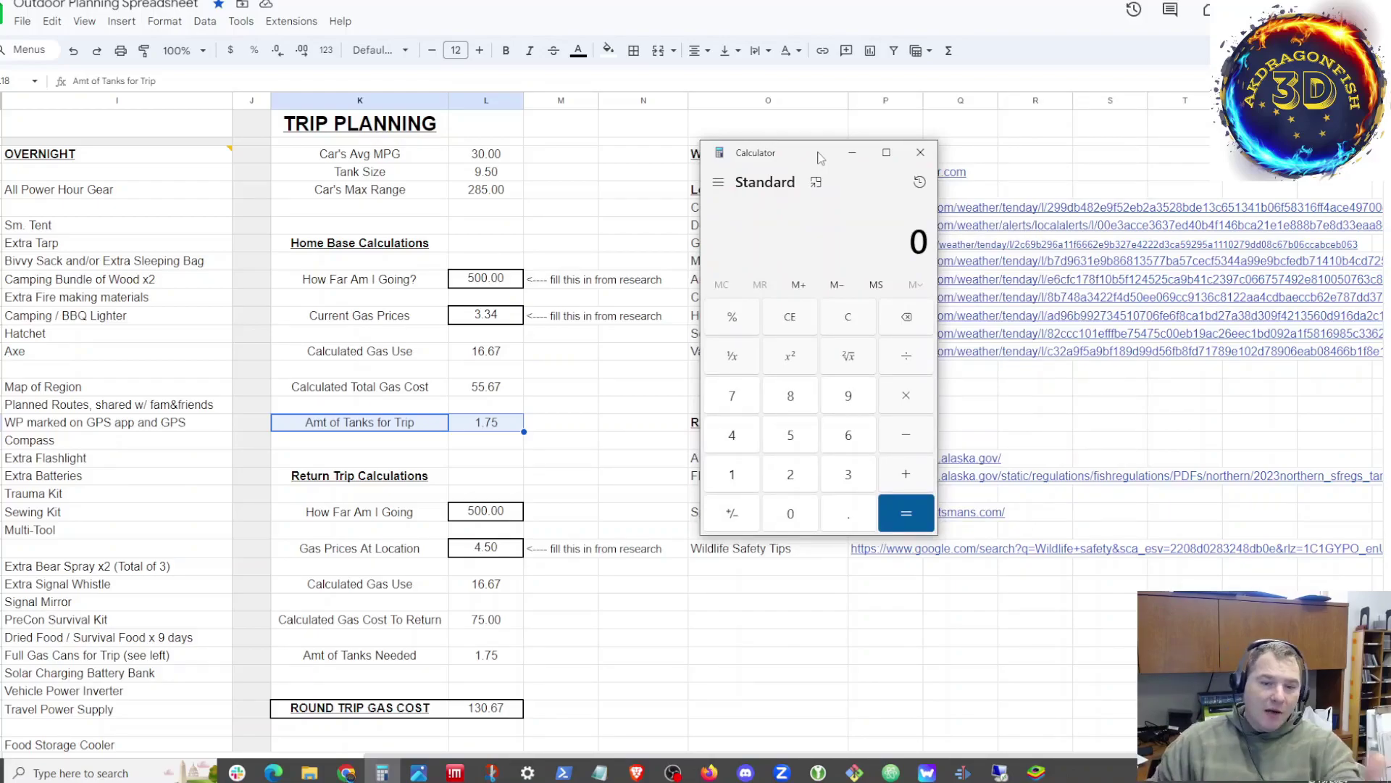
# - In Calculator, multiply the 1.75 tanks by 2 and multiply that result by the 9.5 tank size
pyautogui.write('1.75')
pyautogui.click(906, 395)
pyautogui.click(791, 474)
pyautogui.click(922, 507)
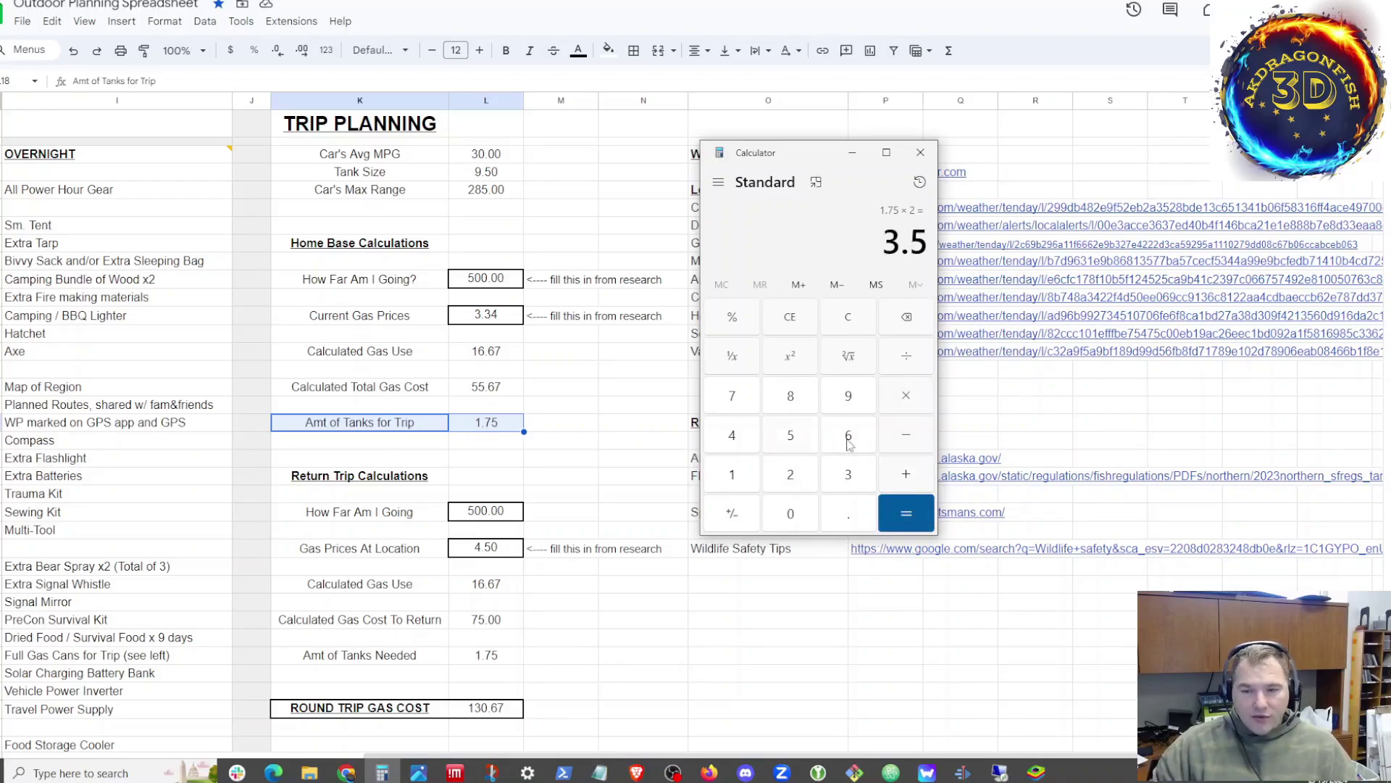
pyautogui.click(909, 396)
pyautogui.click(847, 400)
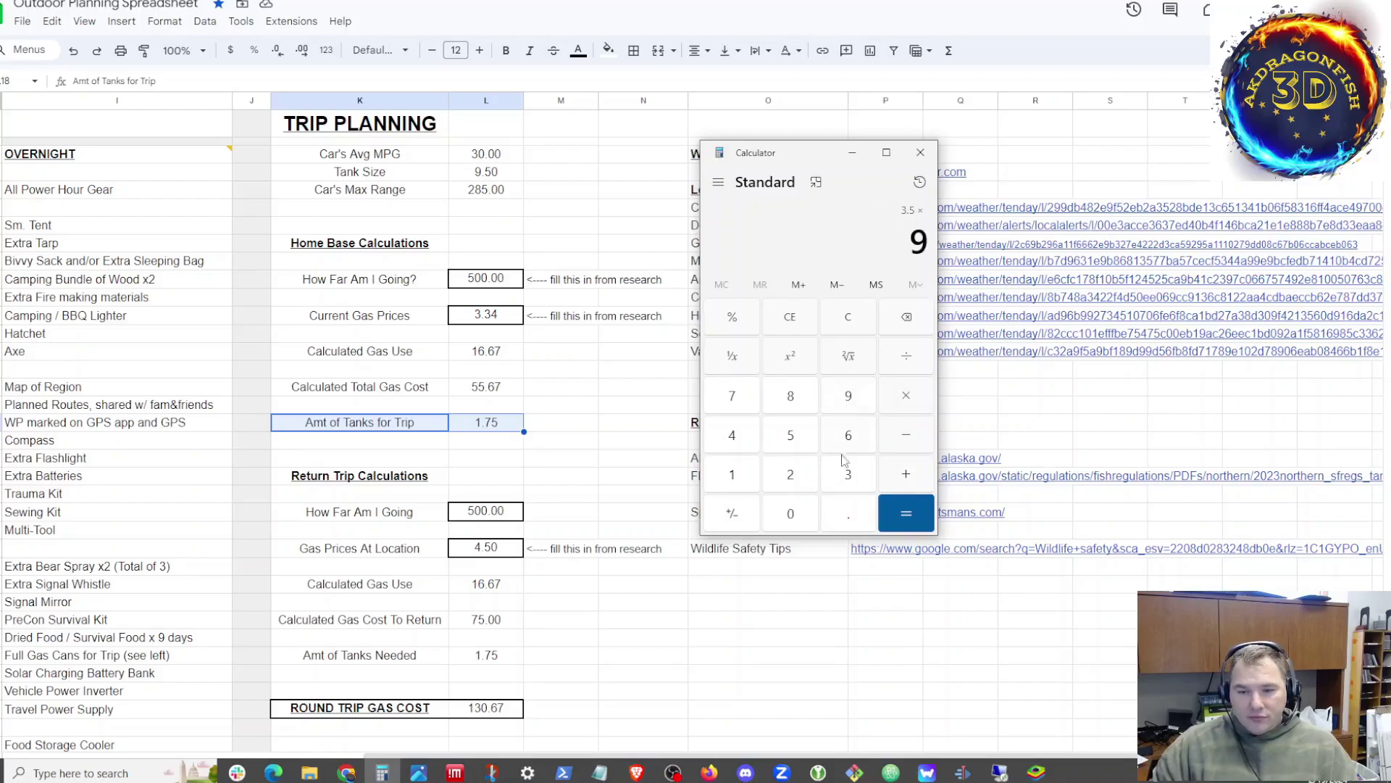
pyautogui.click(849, 516)
pyautogui.click(792, 440)
pyautogui.click(913, 519)
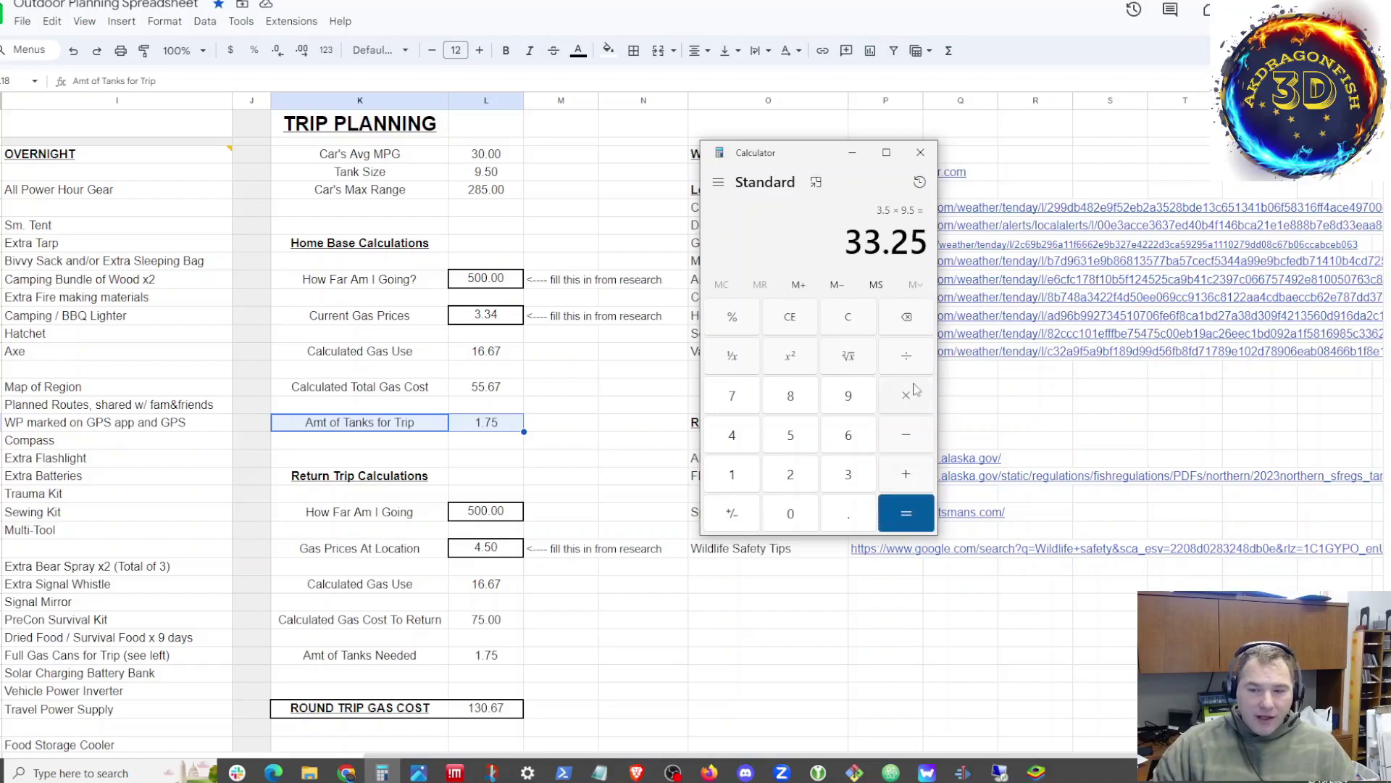
# - Multiply the calculated total fuel amount by the gas price of 3.34
pyautogui.click(907, 395)
pyautogui.click(848, 474)
pyautogui.click(849, 513)
pyautogui.click(848, 474)
pyautogui.click(733, 435)
pyautogui.click(908, 513)
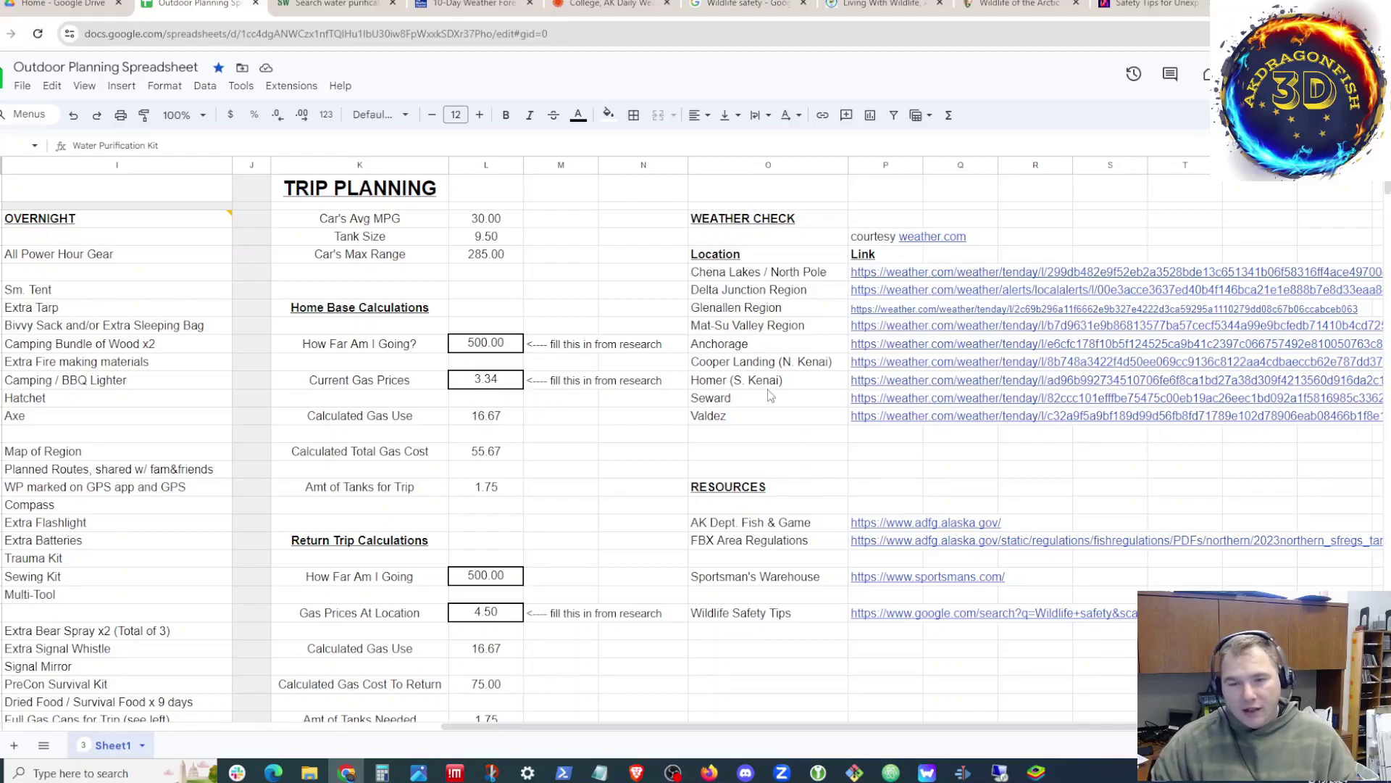
# - Switch to the browser and view the AccuWeather daily forecast for College, AK
pyautogui.click(609, 3)
pyautogui.click(464, 4)
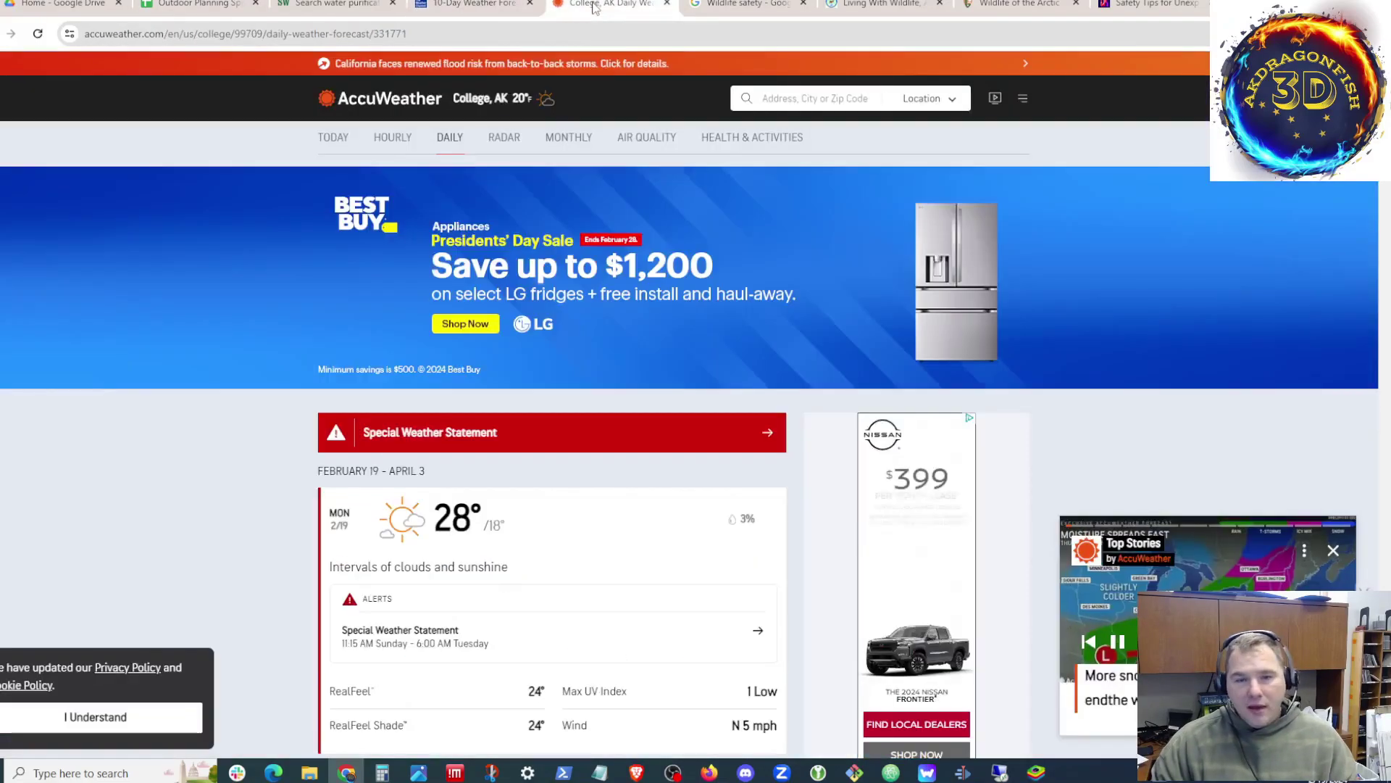
pyautogui.click(609, 3)
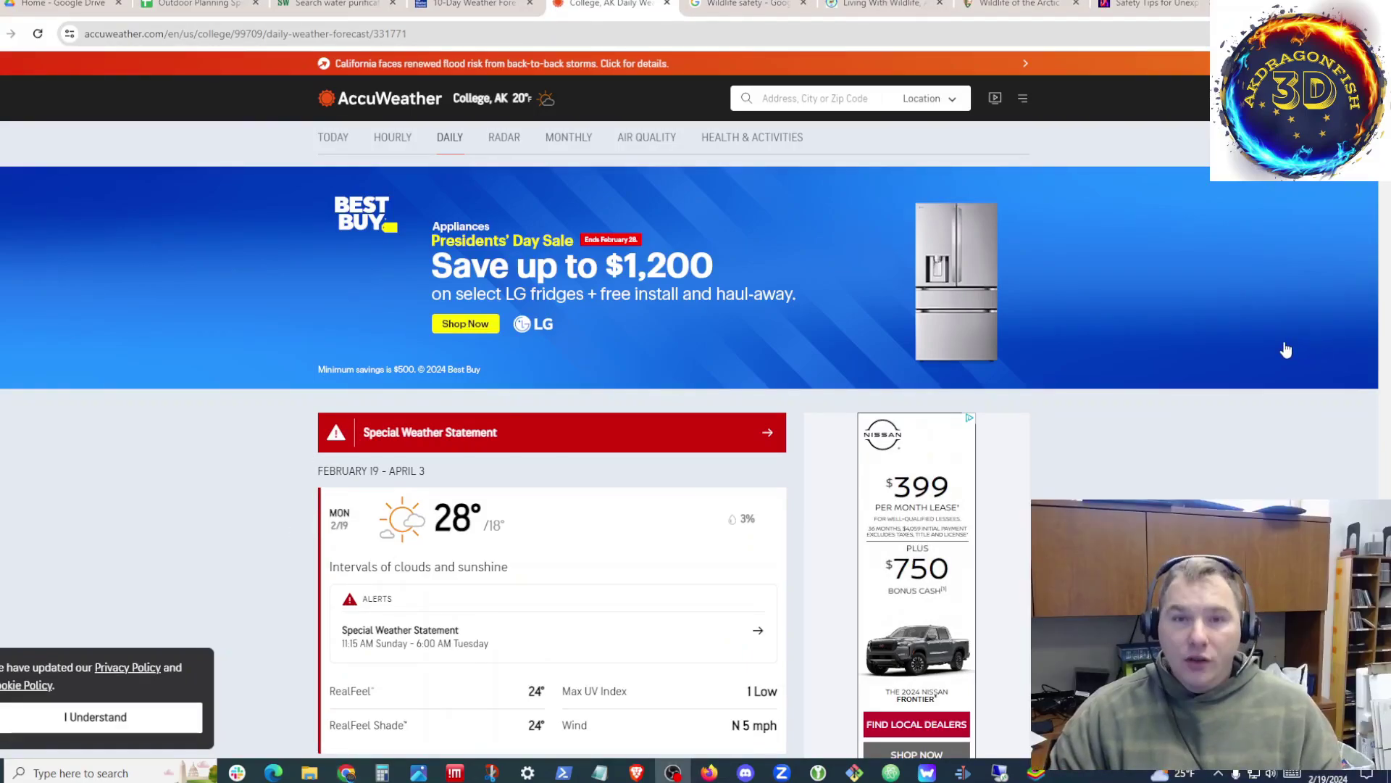
# - Examine the weather.com 10-day forecast for Fairbanks, AK through Mon 04
pyautogui.hotkey('ctrl', 'shift', 'Tab')
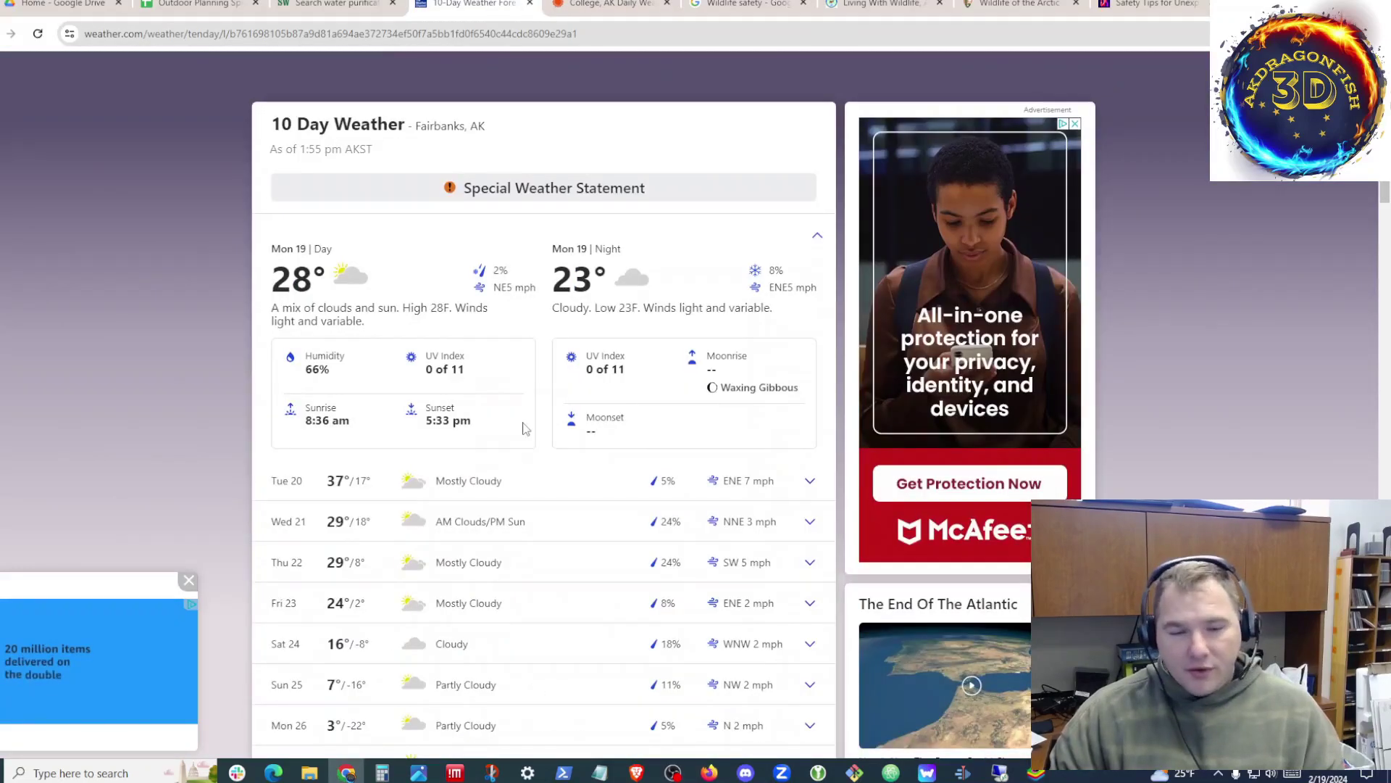
pyautogui.scroll(-4, 526, 428)
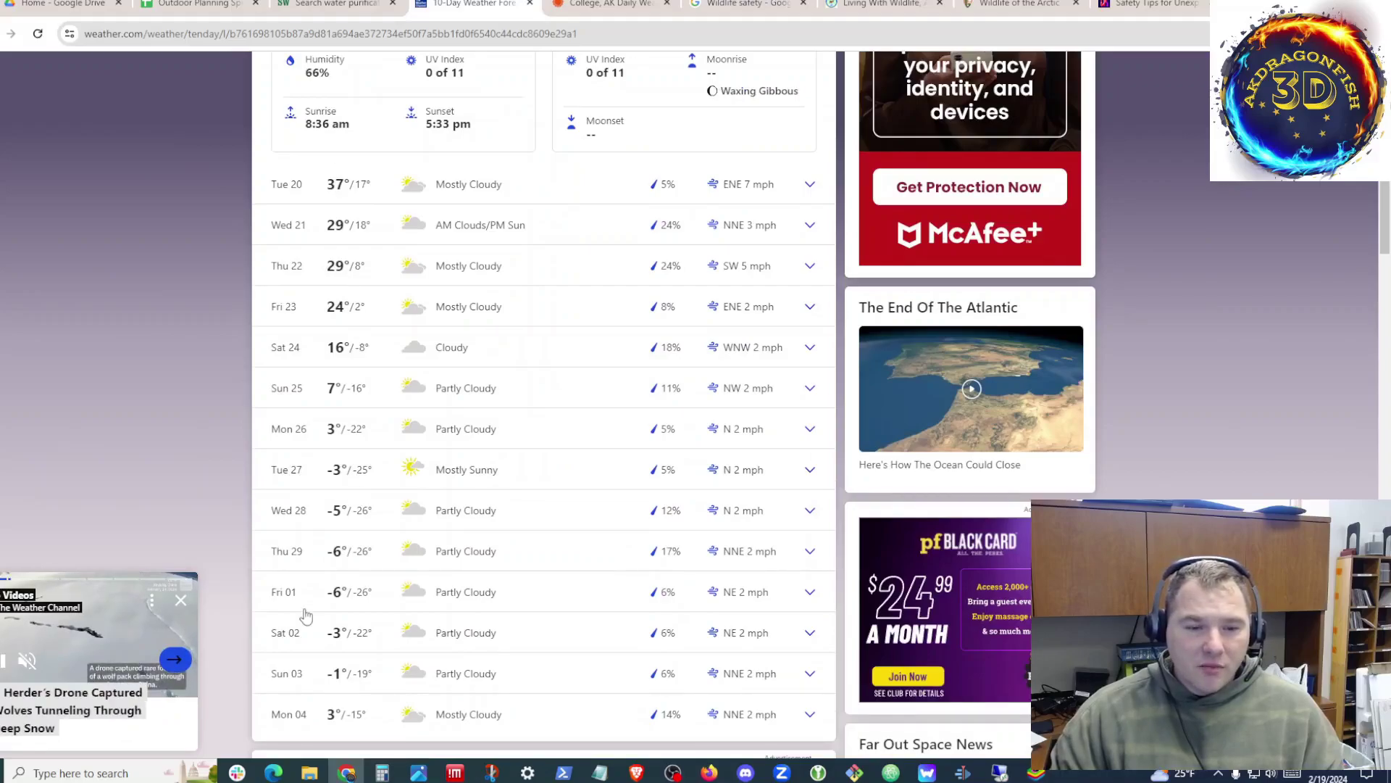
pyautogui.scroll(-1, 306, 616)
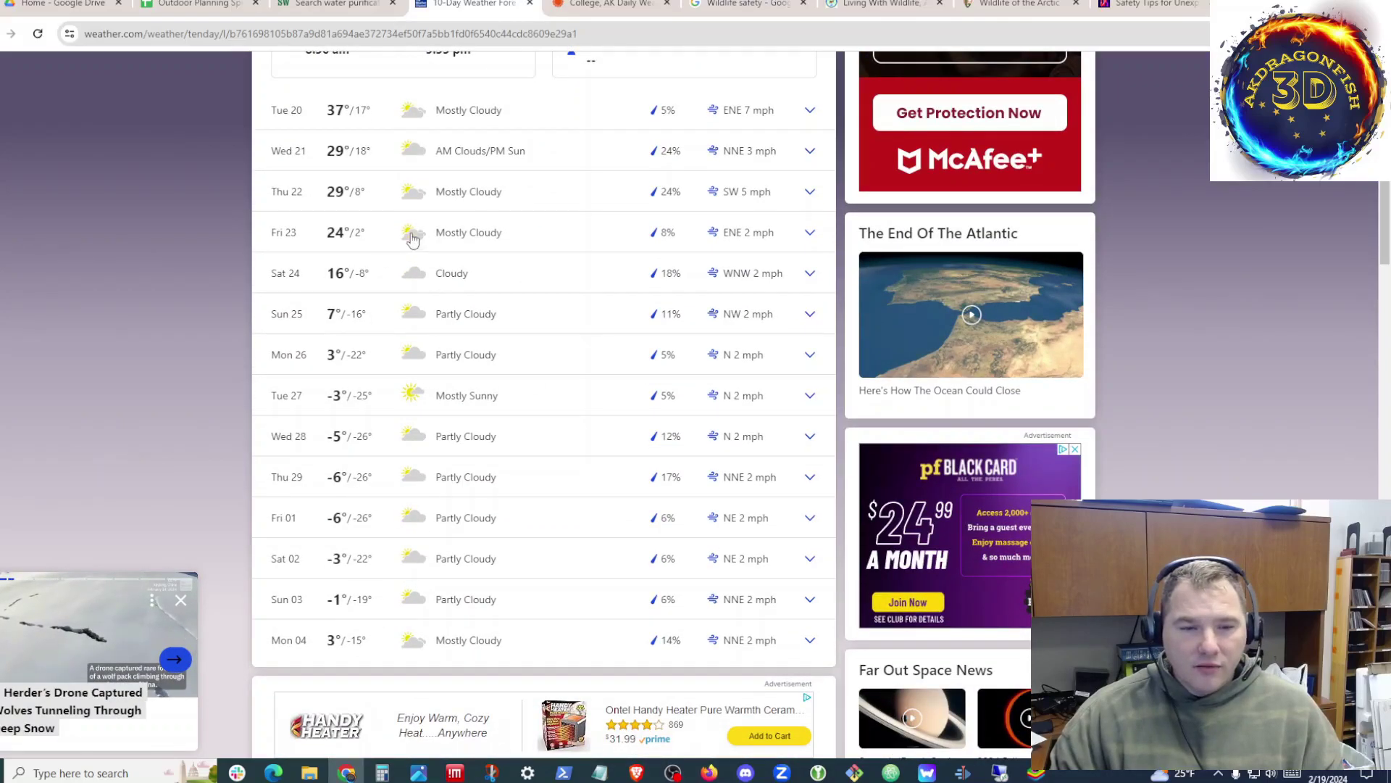
pyautogui.scroll(1, 420, 424)
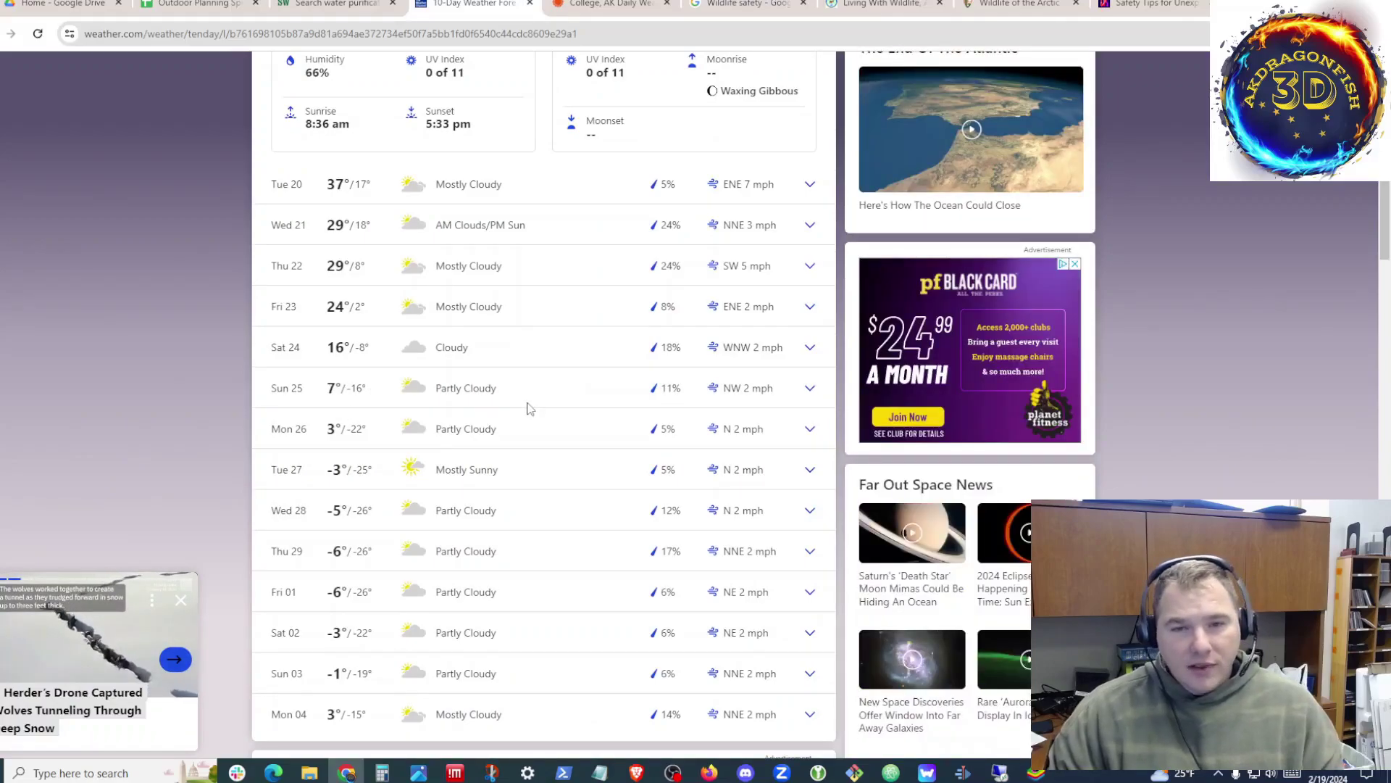
# - Return to the Outdoor Planning Spreadsheet and zoom out to view the packing lists alongside the trip planning and weather sections
pyautogui.hotkey('ctrl', '2')
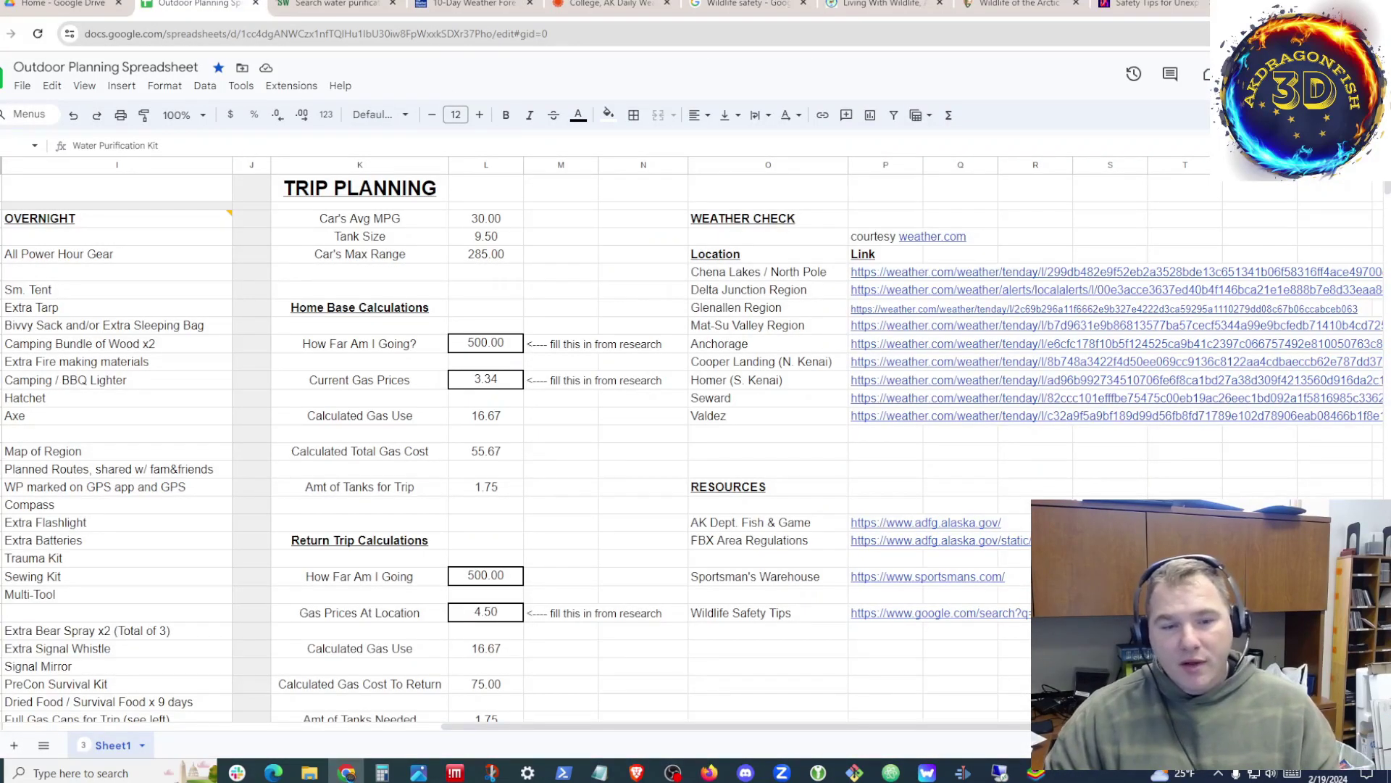
pyautogui.moveTo(519, 729); pyautogui.dragTo(134, 719)
pyautogui.scroll(-1, 667, 408)
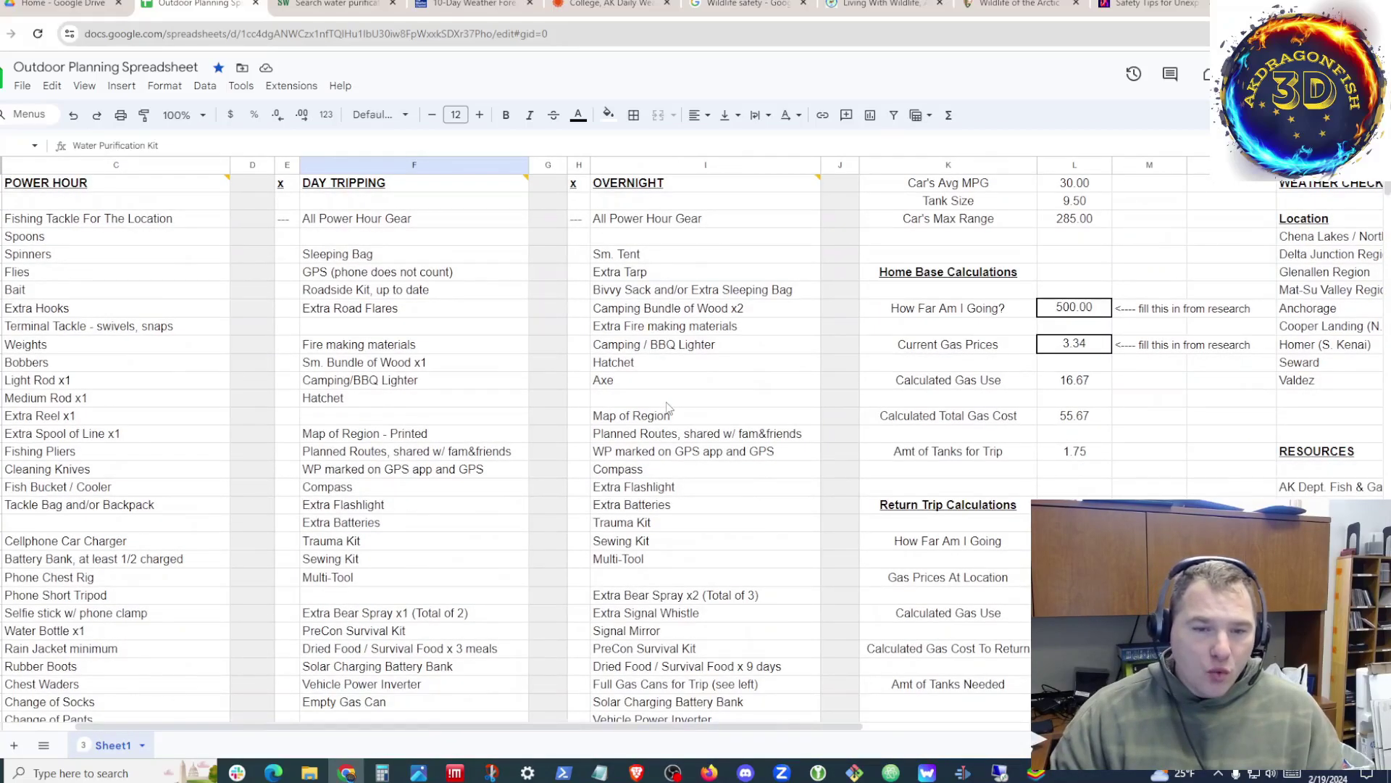
pyautogui.hotkey('ctrl', '-')
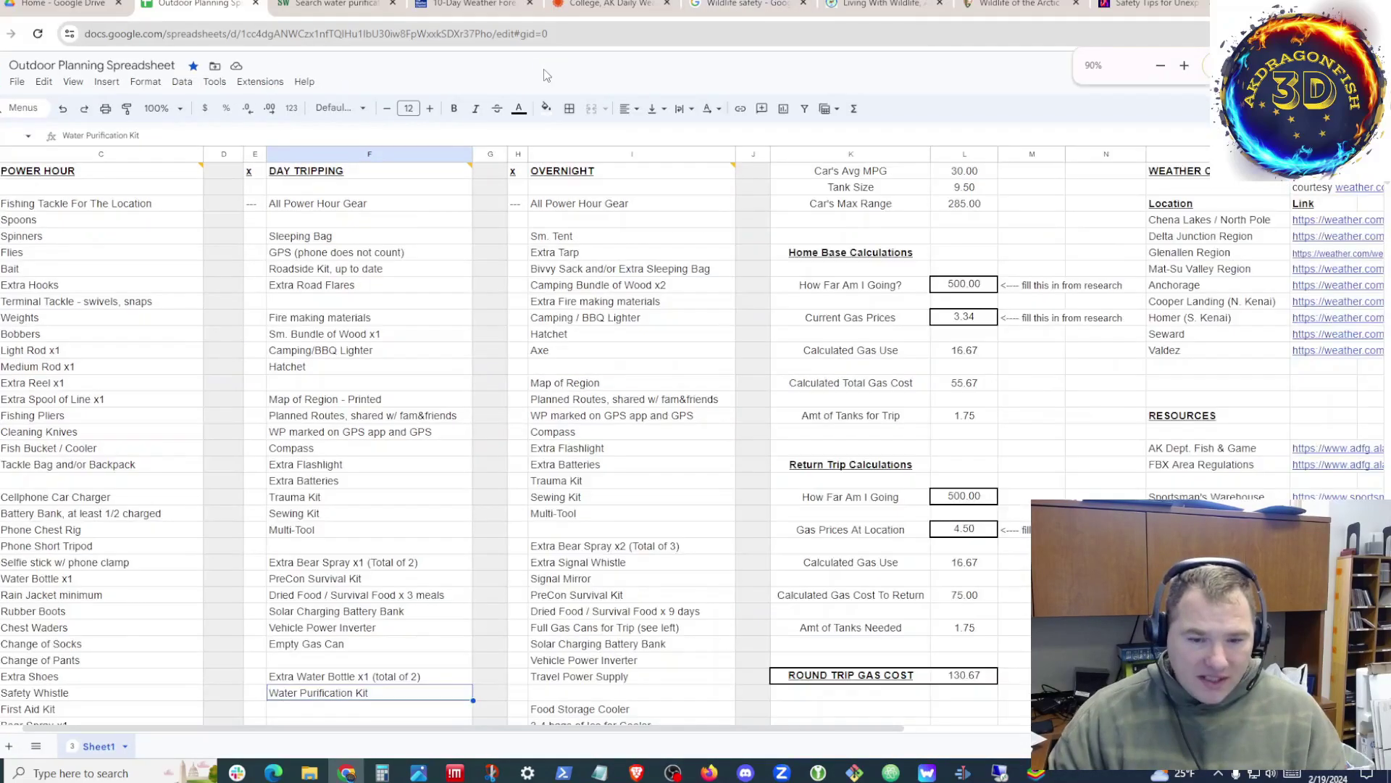
pyautogui.hotkey('ctrl', '-')
pyautogui.scroll(1, 558, 413)
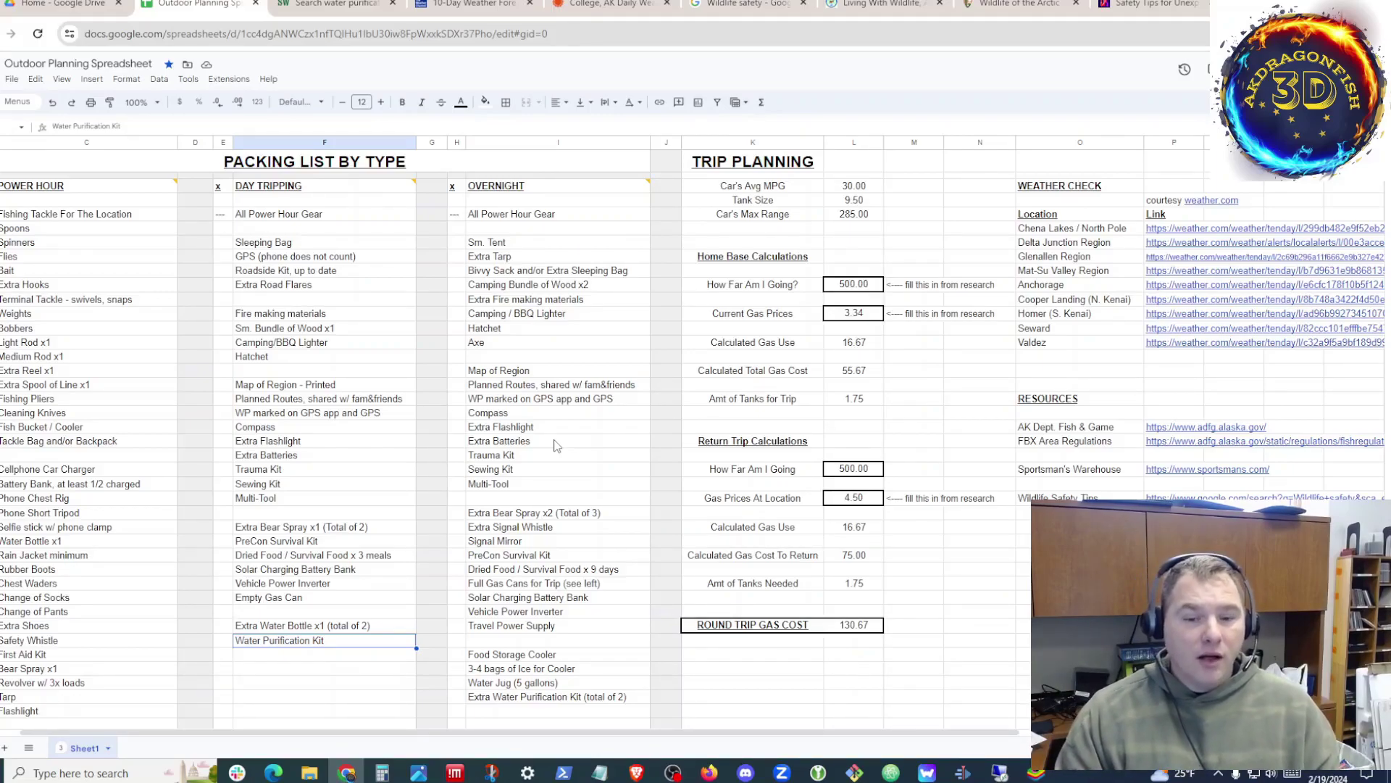
# - Go through the Food Storage Cooler, 3-4 bags of Ice for Cooler and Water Jug (5 gallons) entries in the Overnight list
pyautogui.click(549, 656)
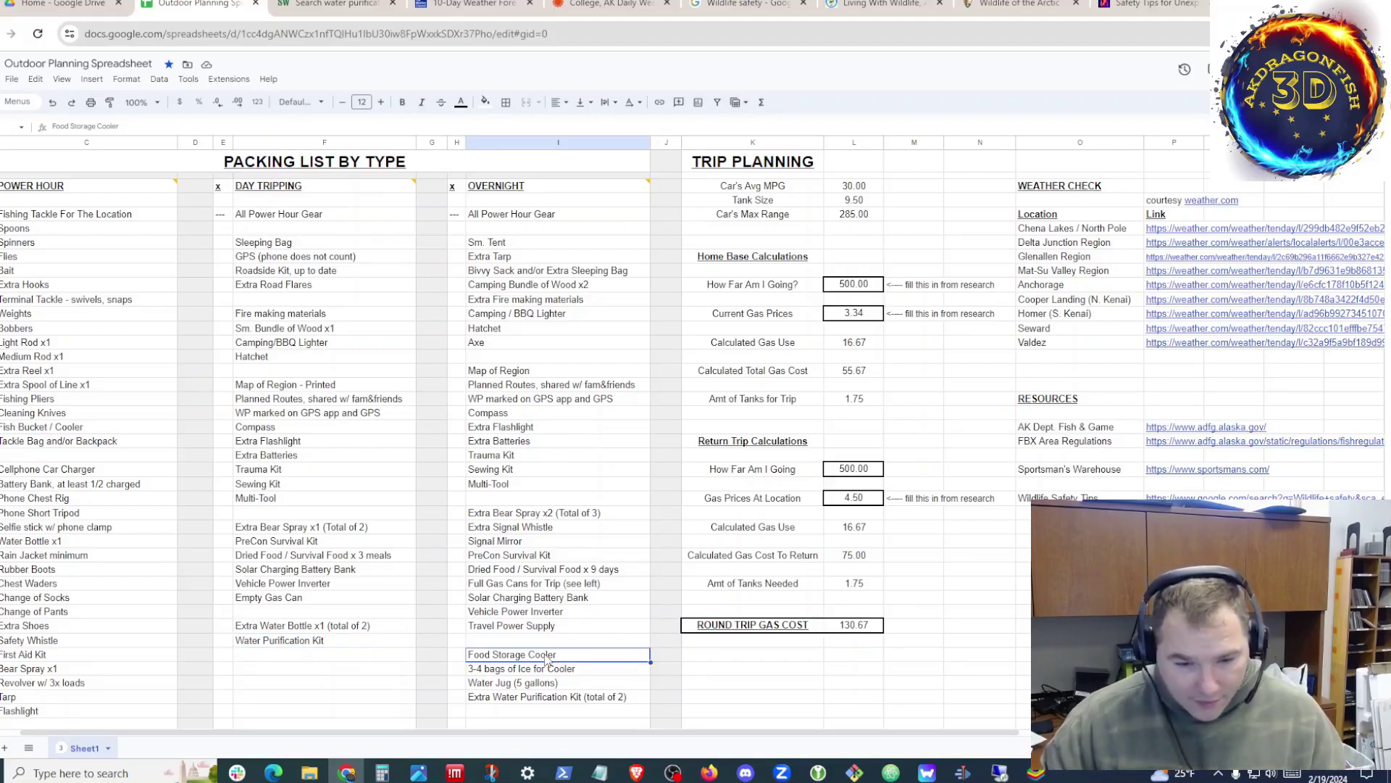
pyautogui.click(548, 673)
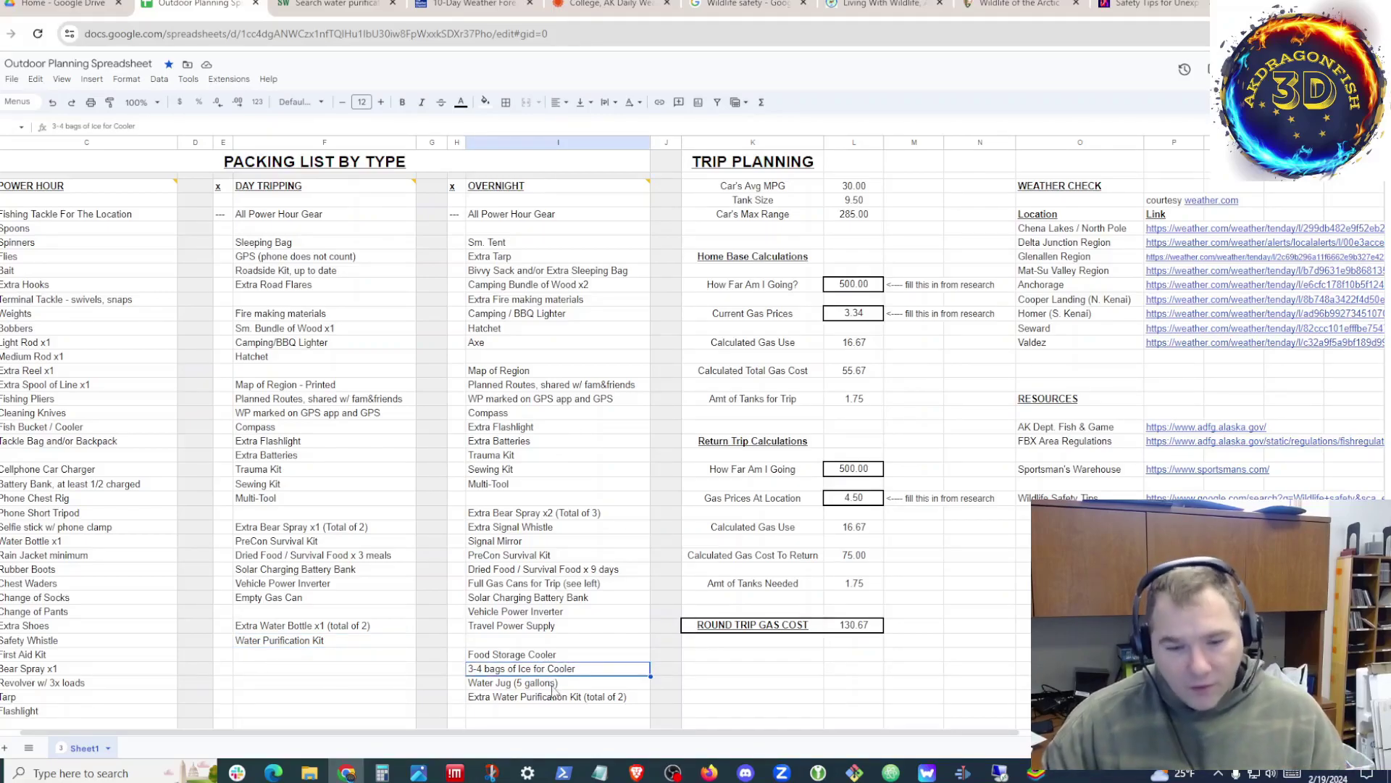
pyautogui.click(551, 686)
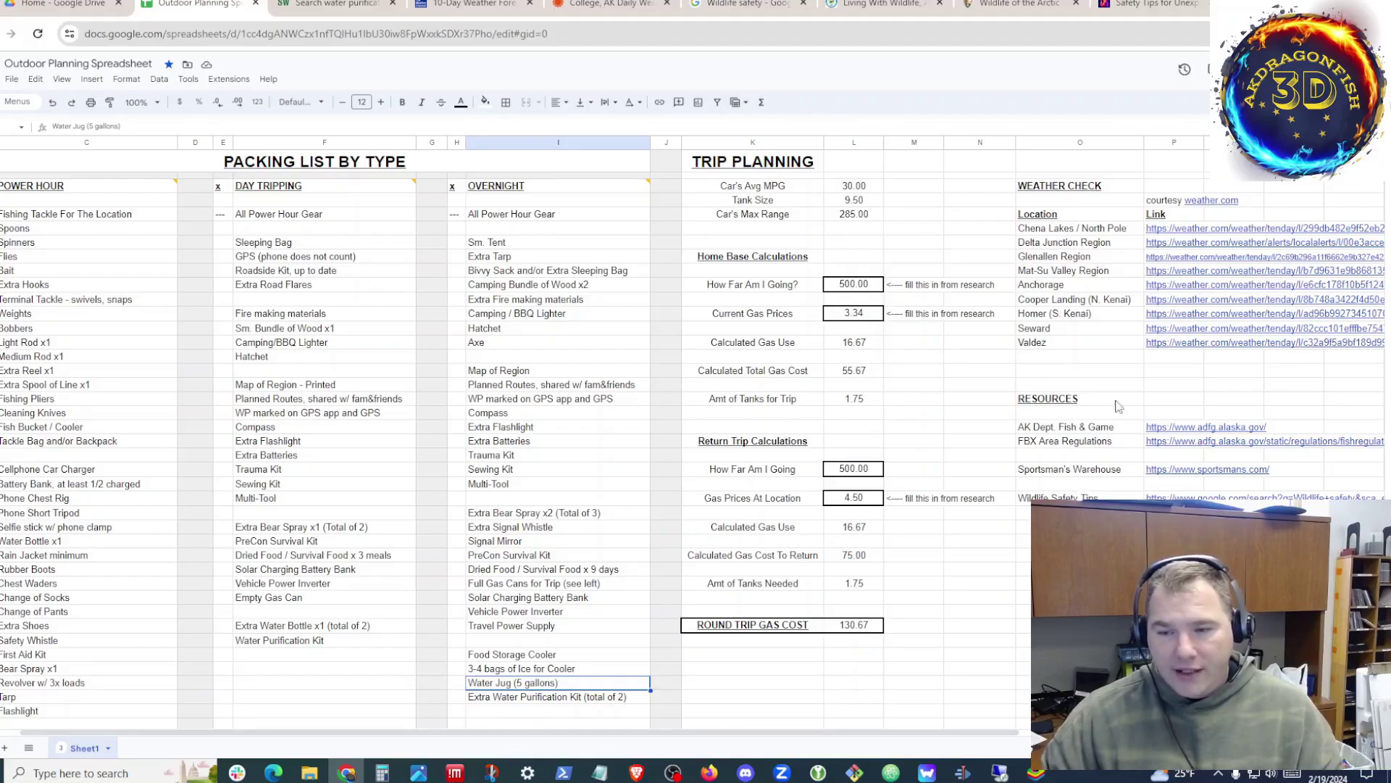
# - Select the Resources section's cells, from just above its heading through the Wildlife Safety Tips entry and its link
pyautogui.moveTo(1037, 384); pyautogui.dragTo(1232, 529)
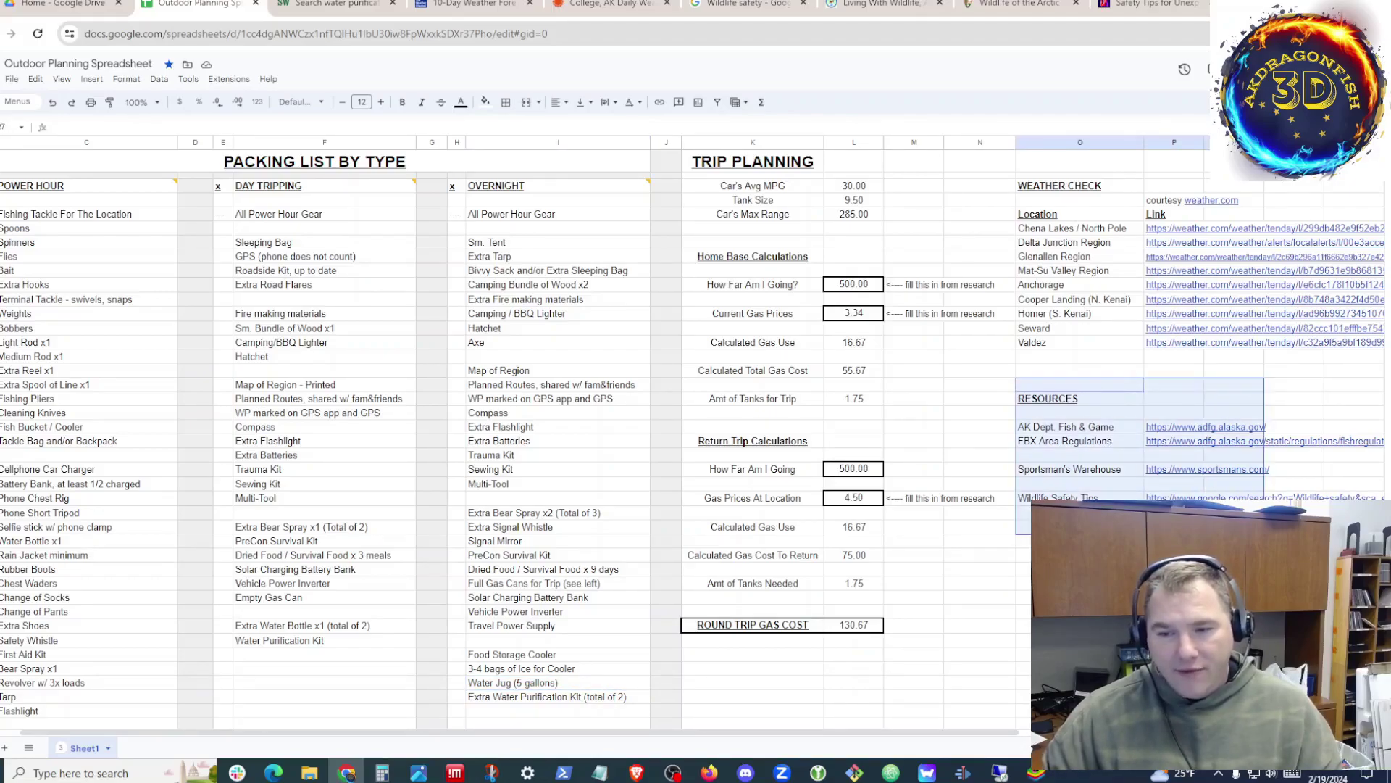